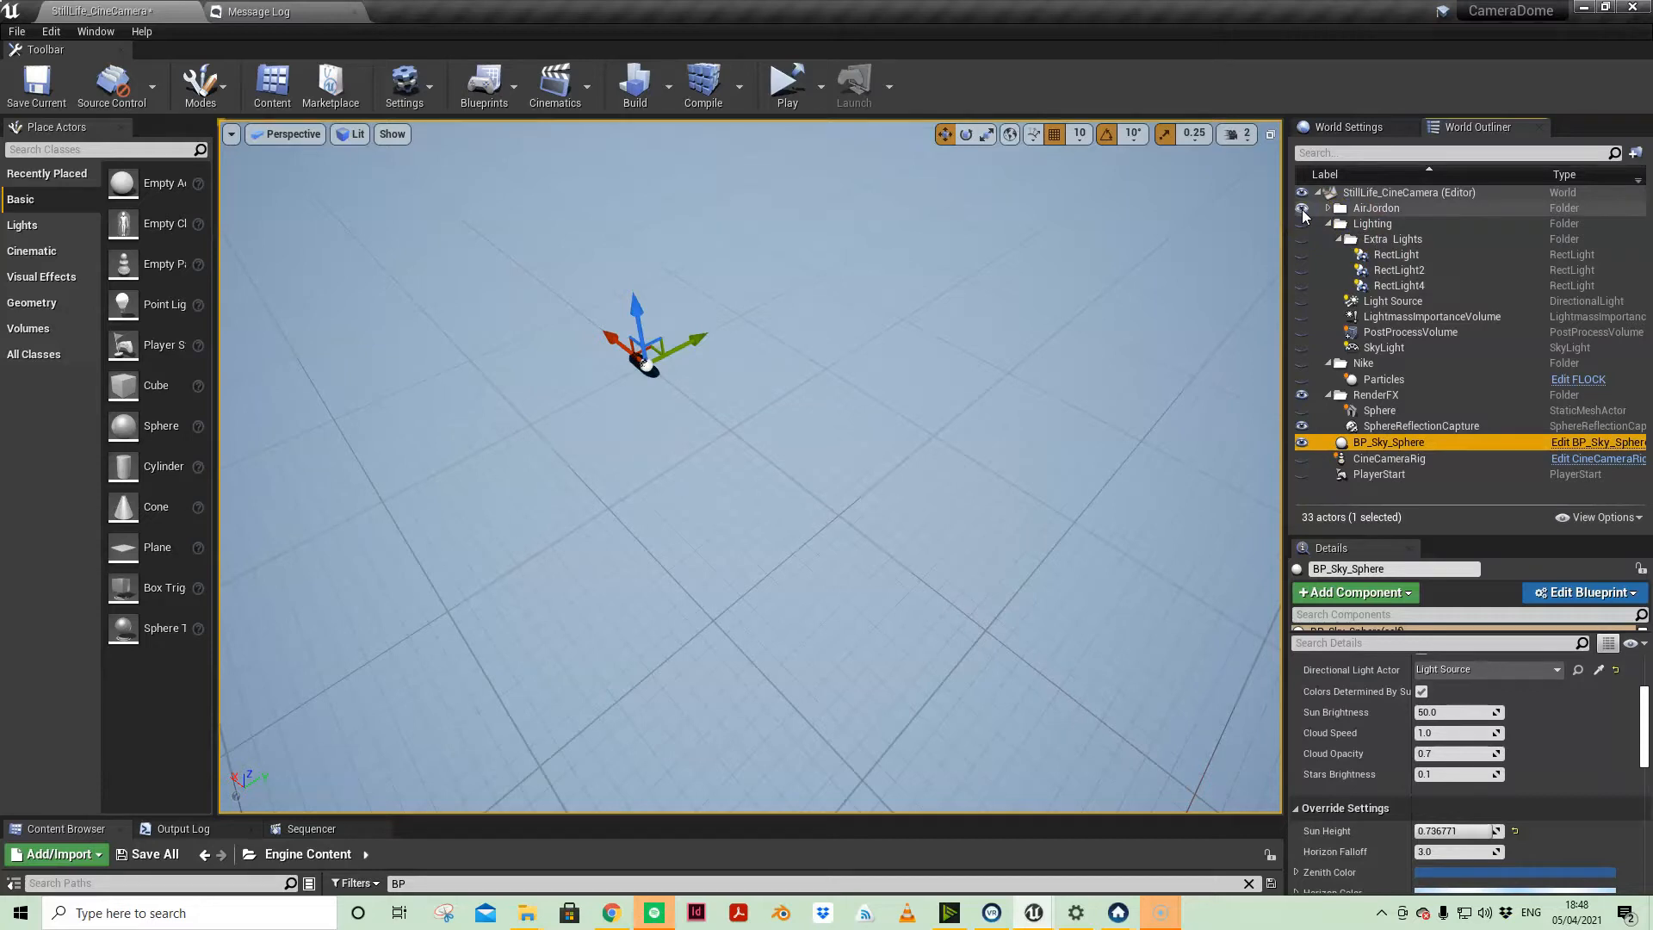
Make the CineCameraRig visible and select it, and reduce the Camera Preview Size in the viewport's advanced settings
click(1301, 458)
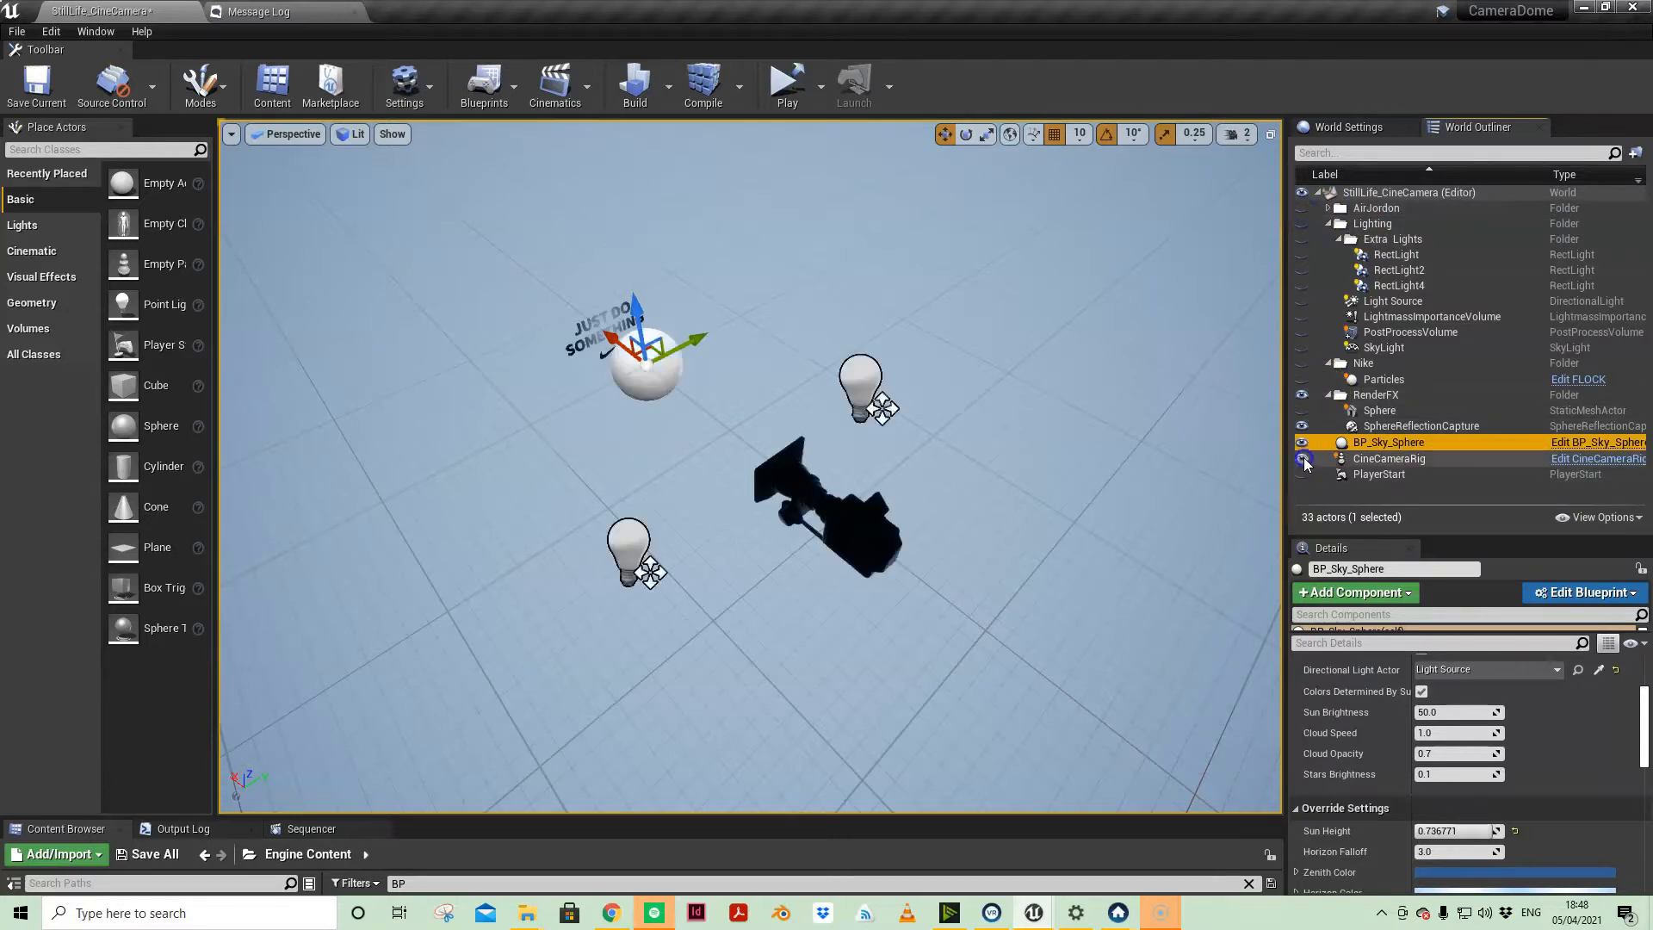
click(1375, 460)
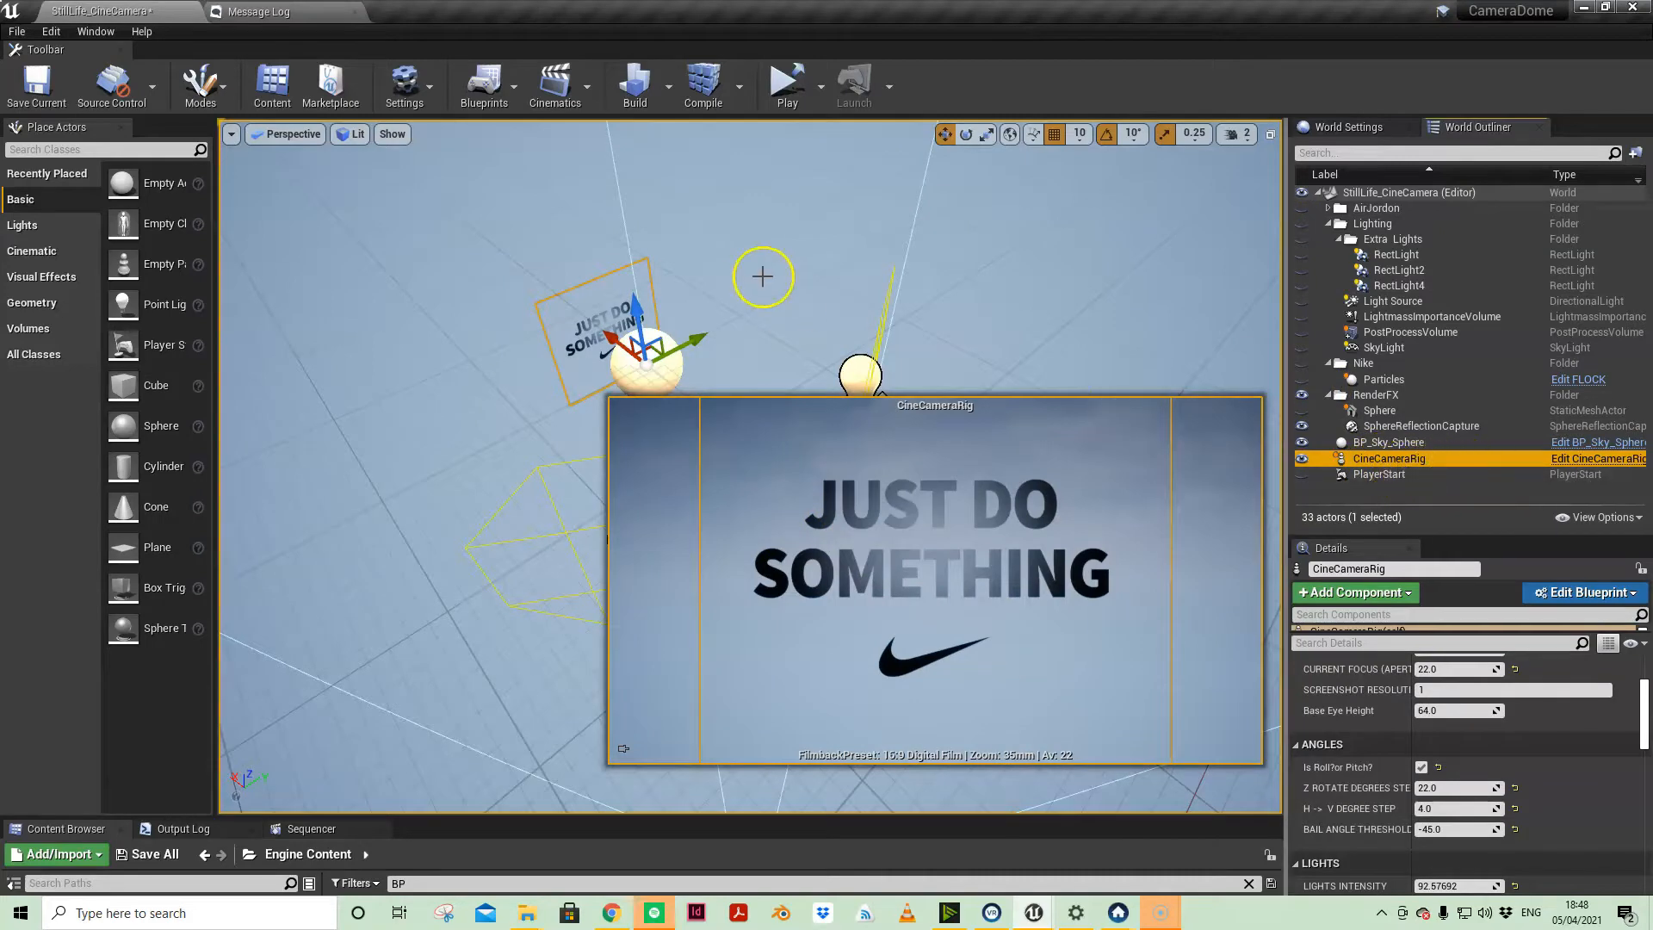
click(231, 133)
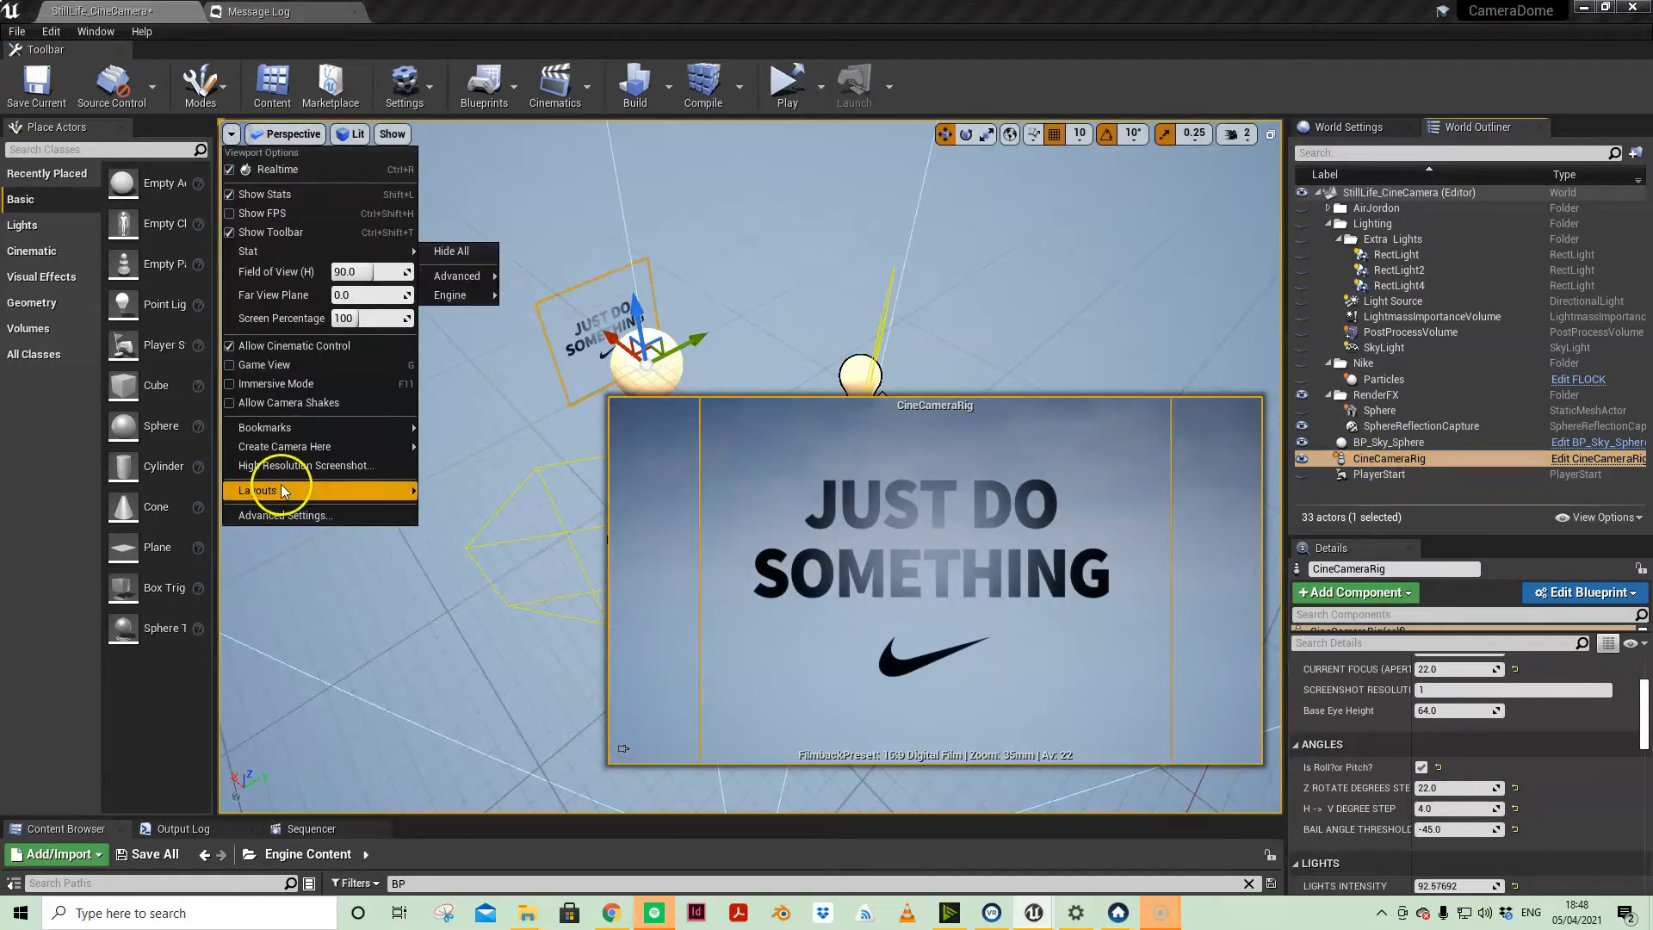
click(295, 515)
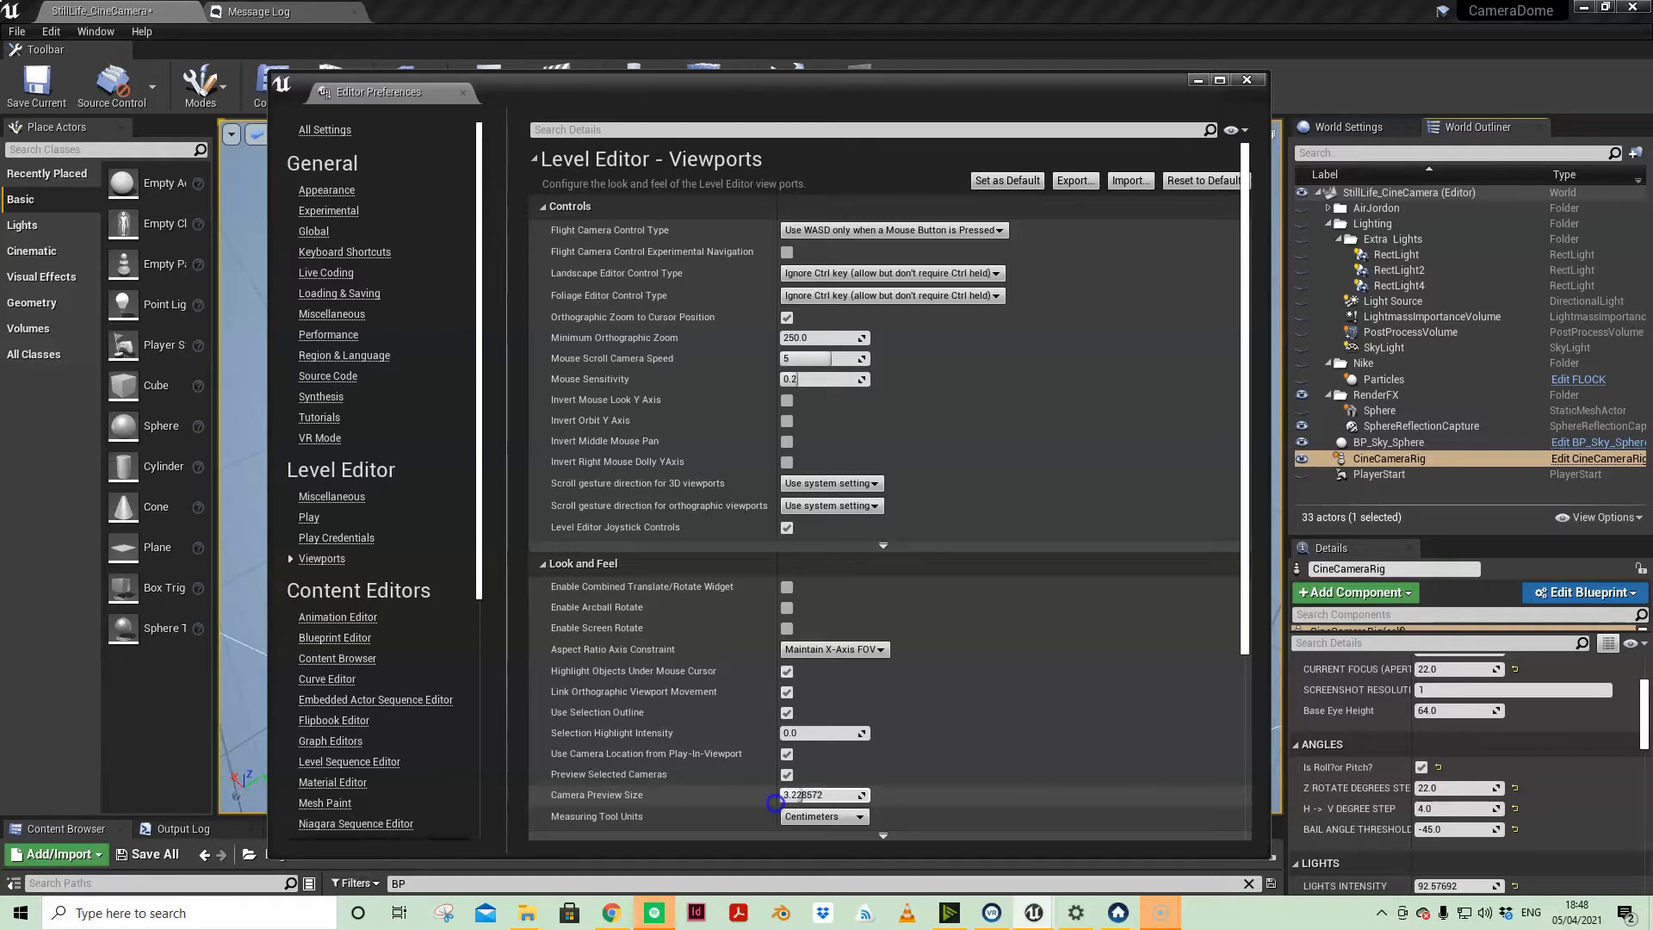
click(828, 794)
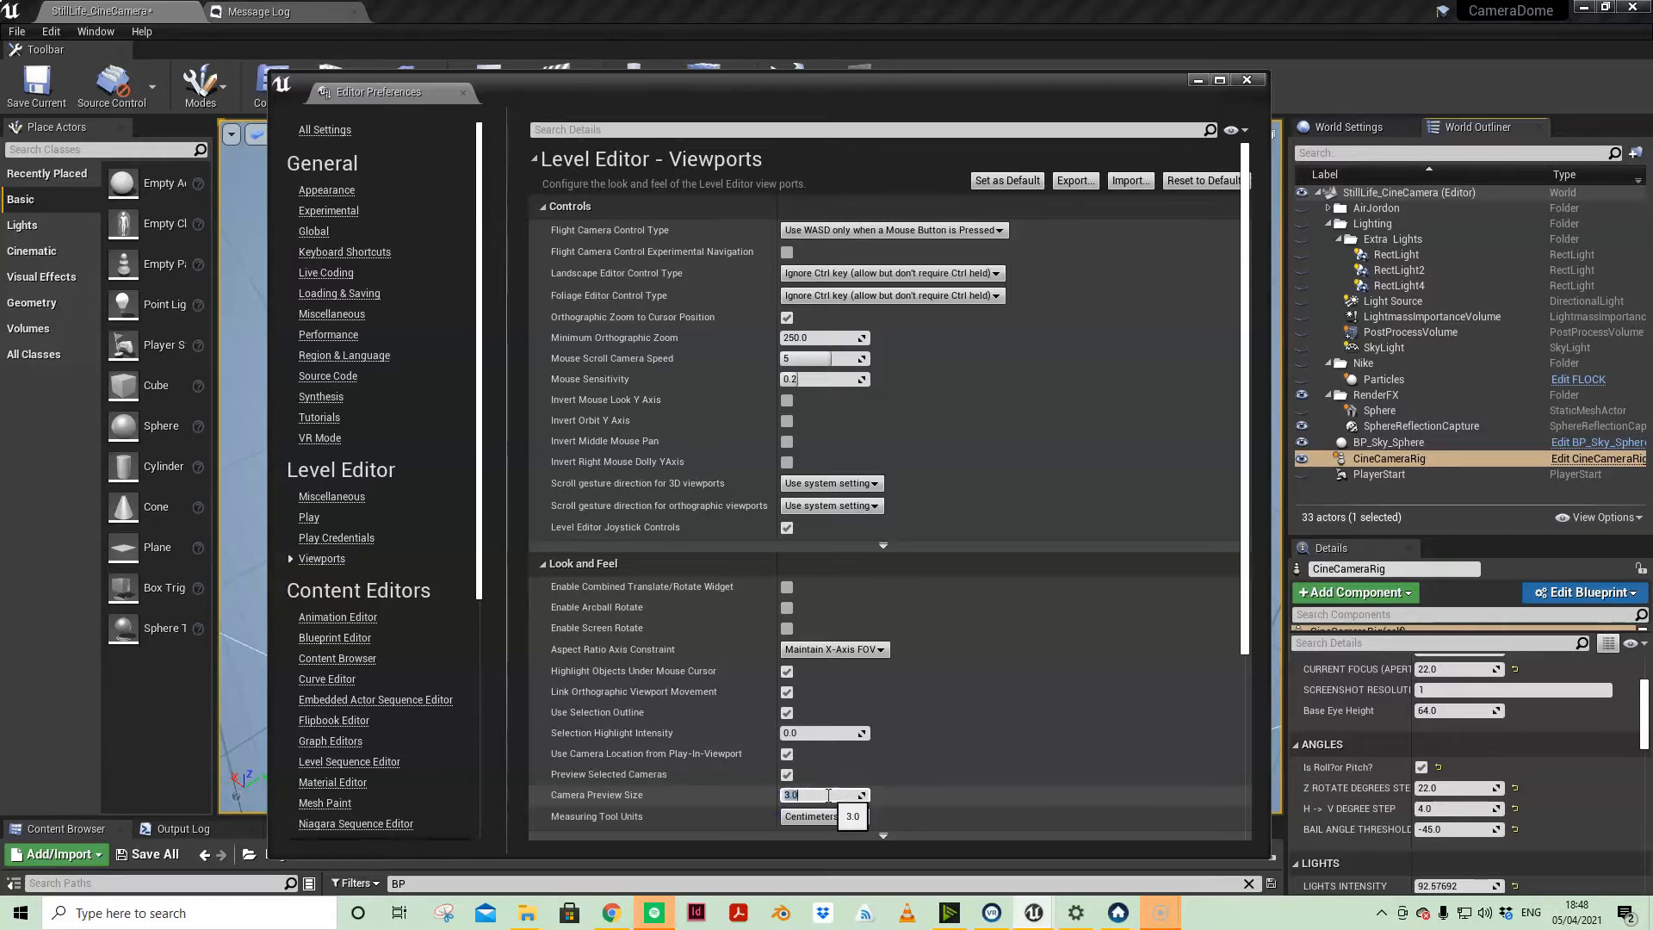
click(1247, 80)
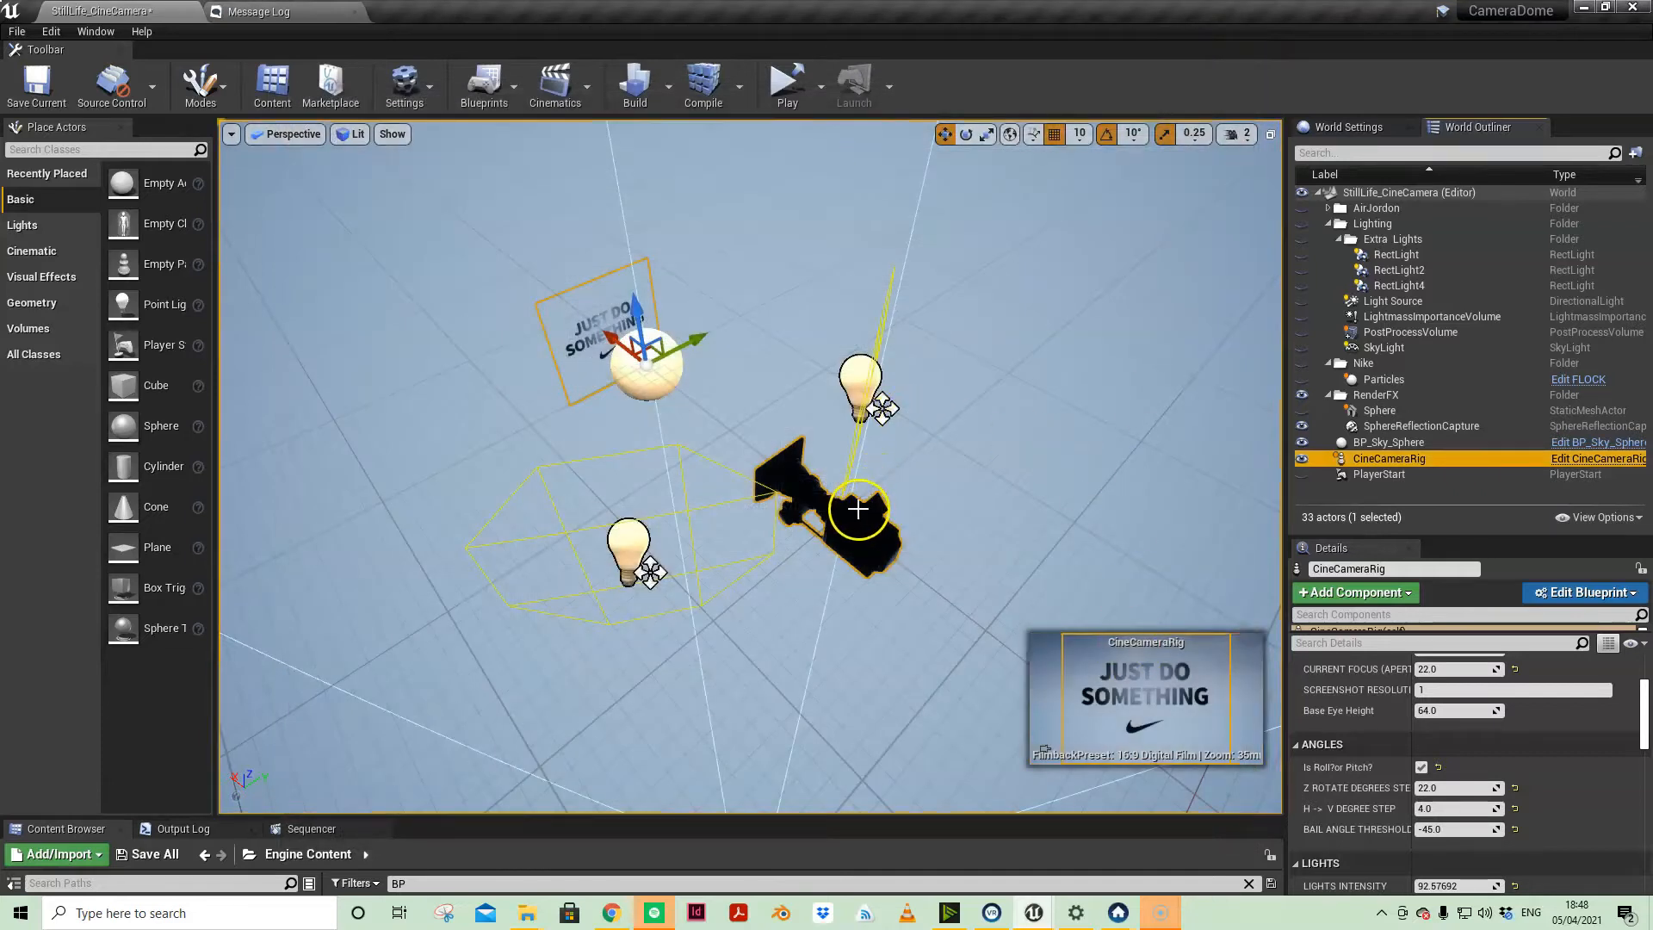
Open the CineCameraRig blueprint for editing, dock its window beside the level, and enlarge the graph area by narrowing the surrounding panes
mouse_move(838, 574)
alt+mouse_down()
mouse_move(902, 591)
mouse_move(1011, 528)
mouse_move(847, 591)
alt+mouse_up()
click(1597, 459)
drag(401, 95, 431, 12)
drag(402, 283, 268, 280)
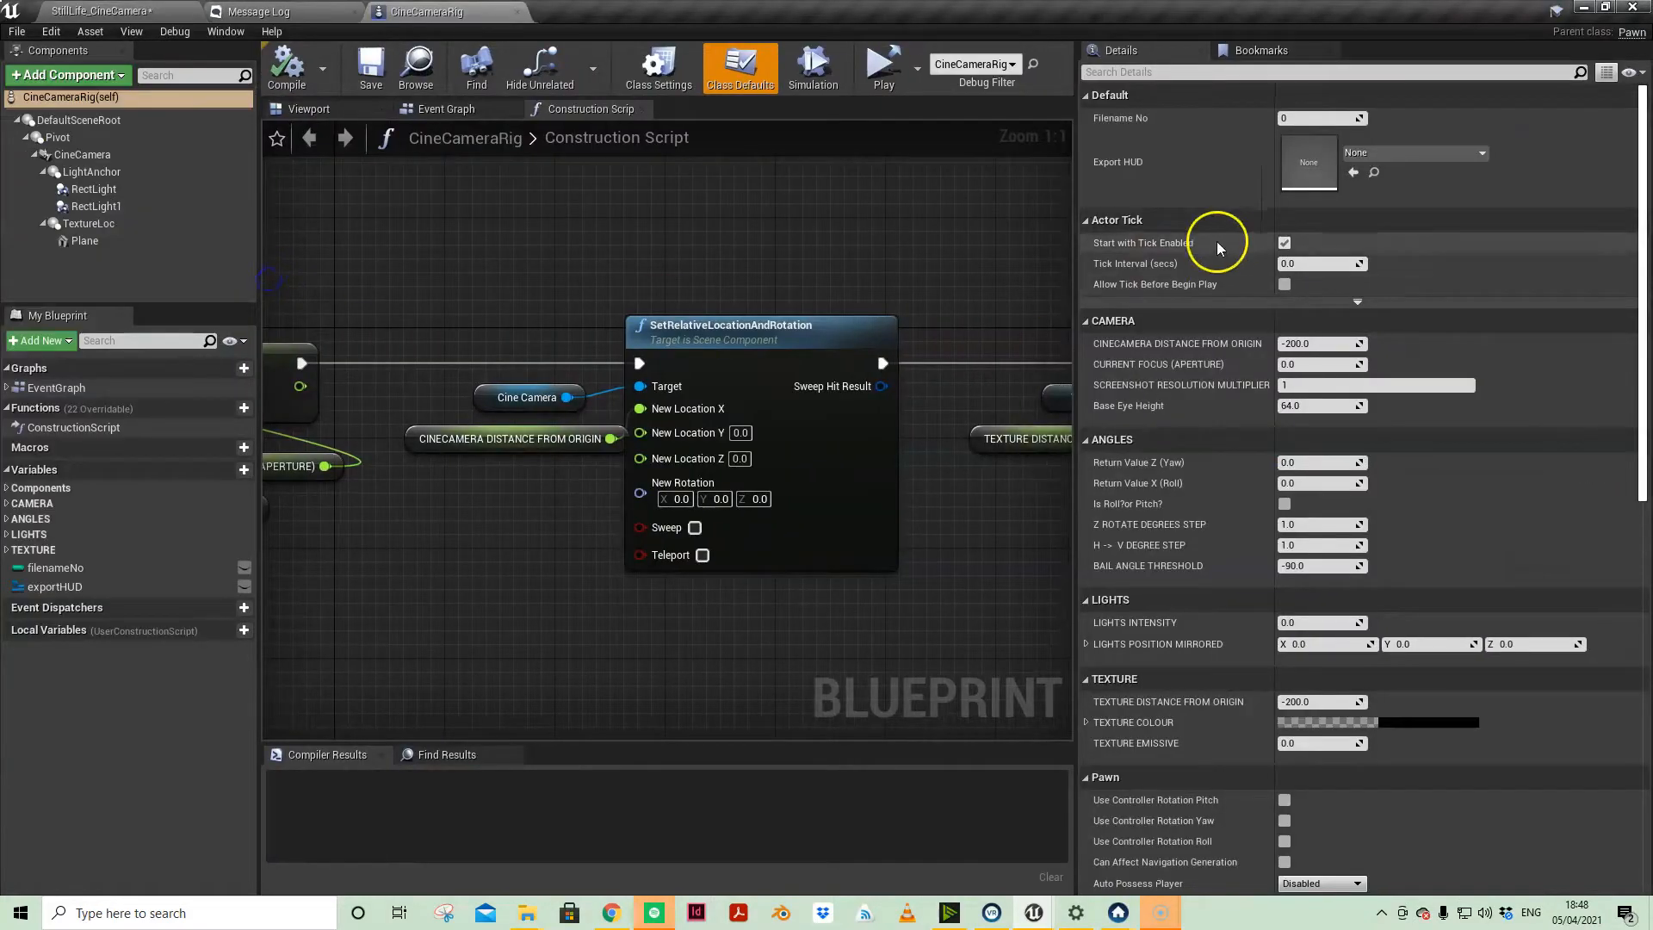
drag(1076, 287, 1184, 287)
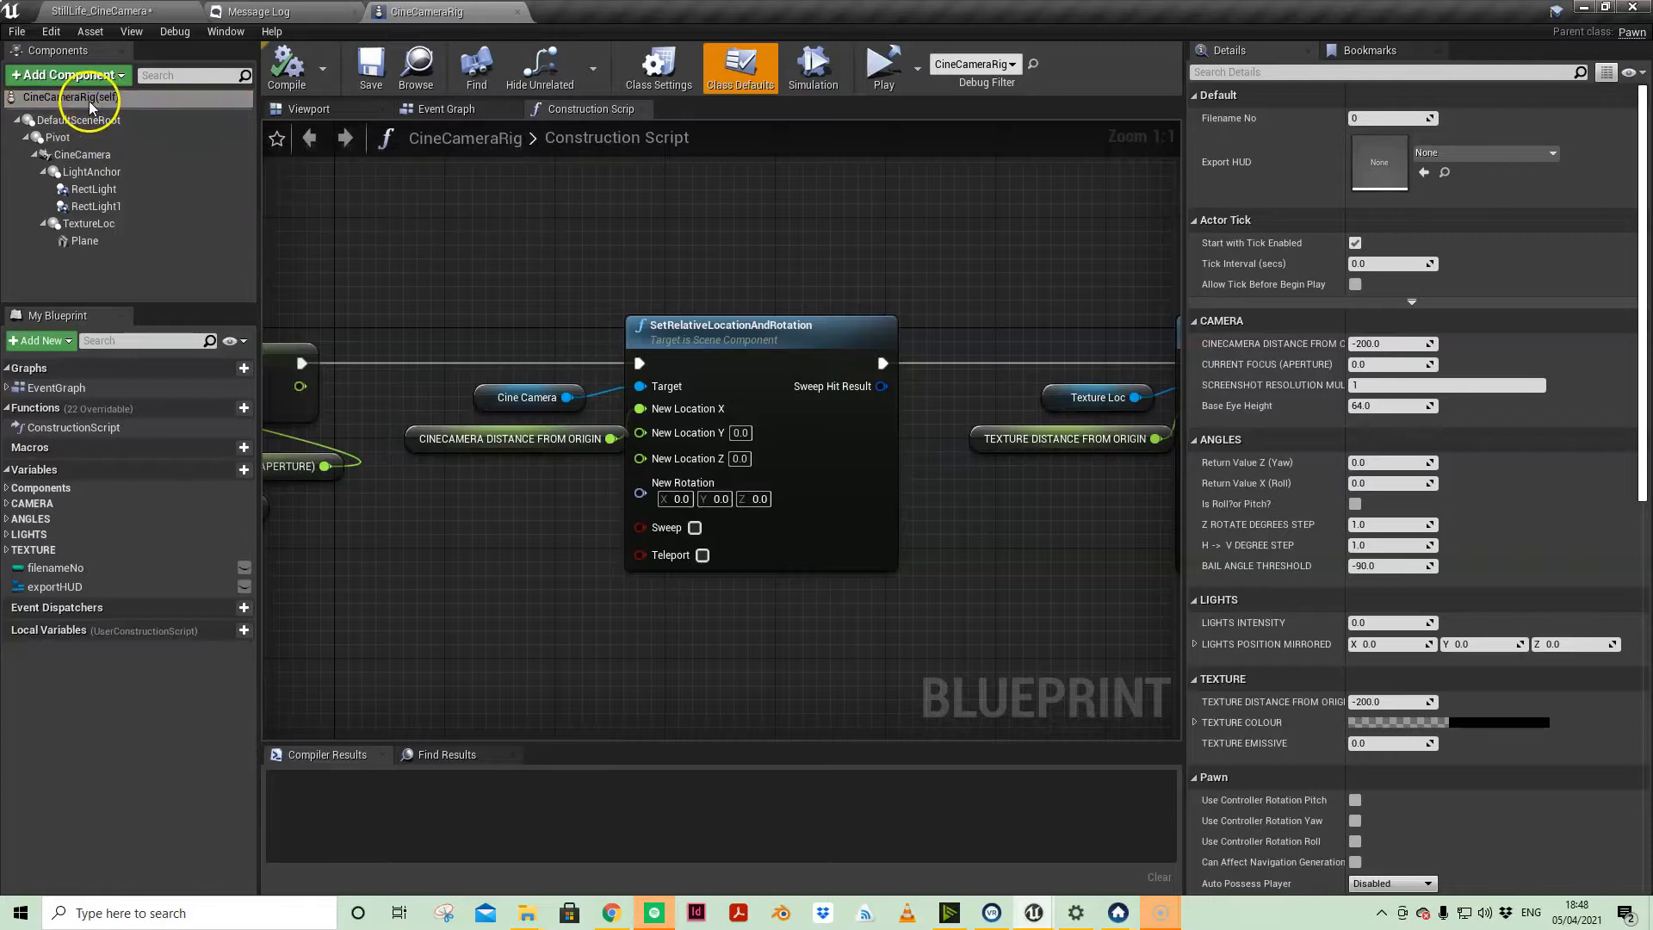
Examine the rig's component hierarchy by inspecting Pivot, CineCamera, LightAnchor, TextureLoc and Plane in turn
click(155, 141)
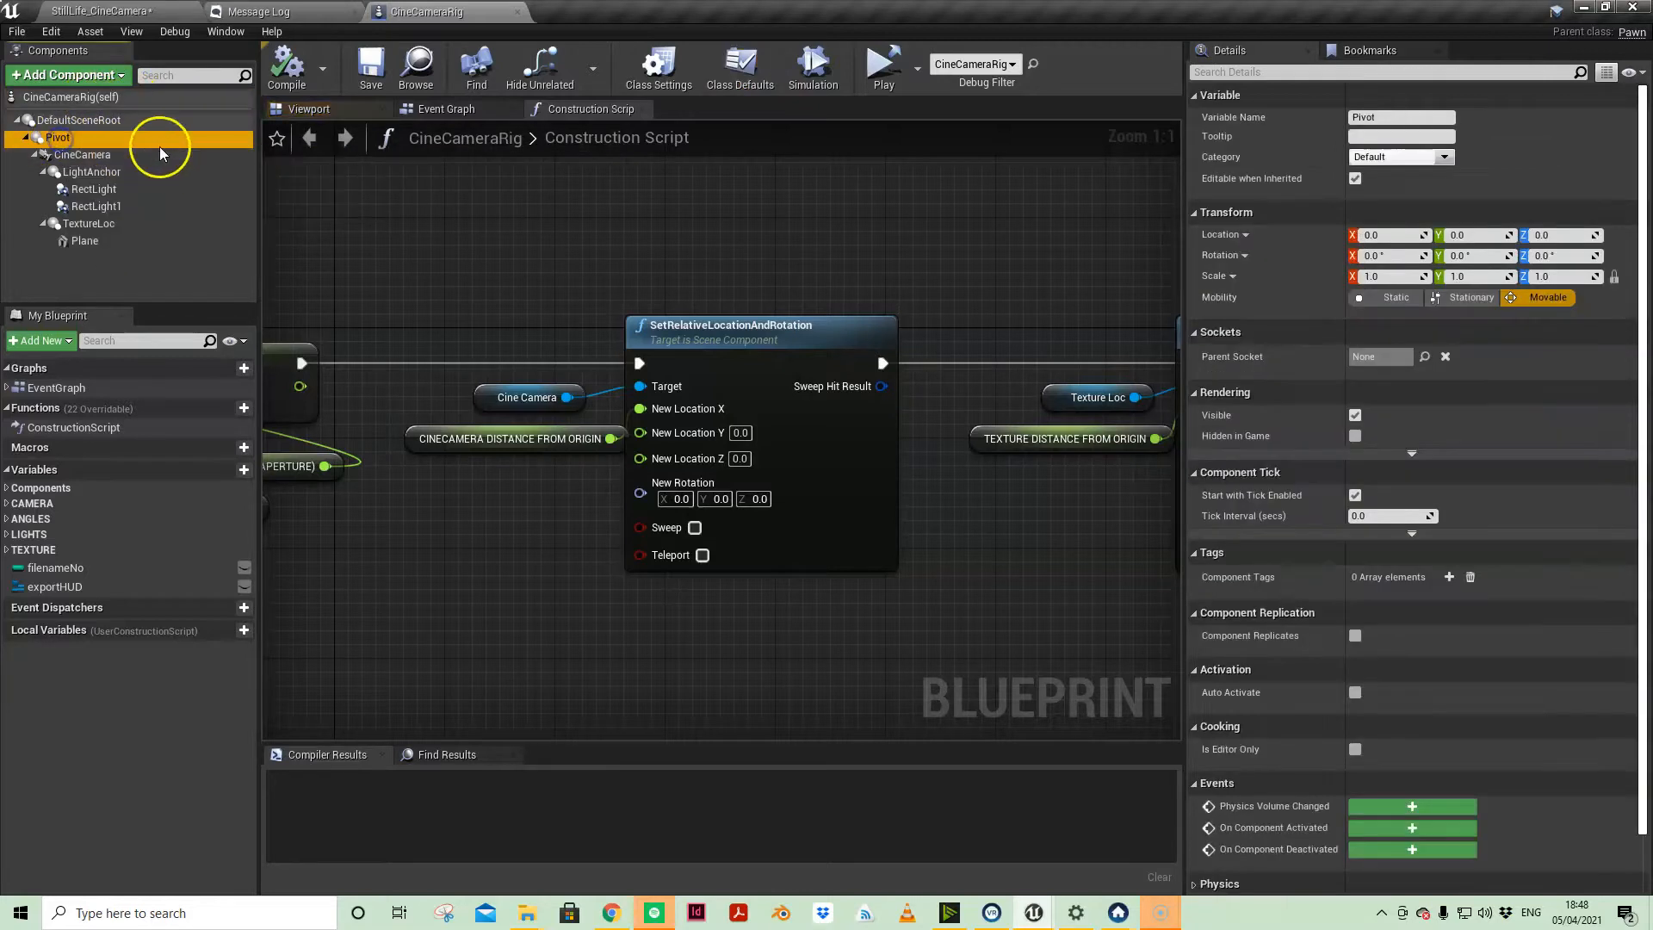
click(102, 160)
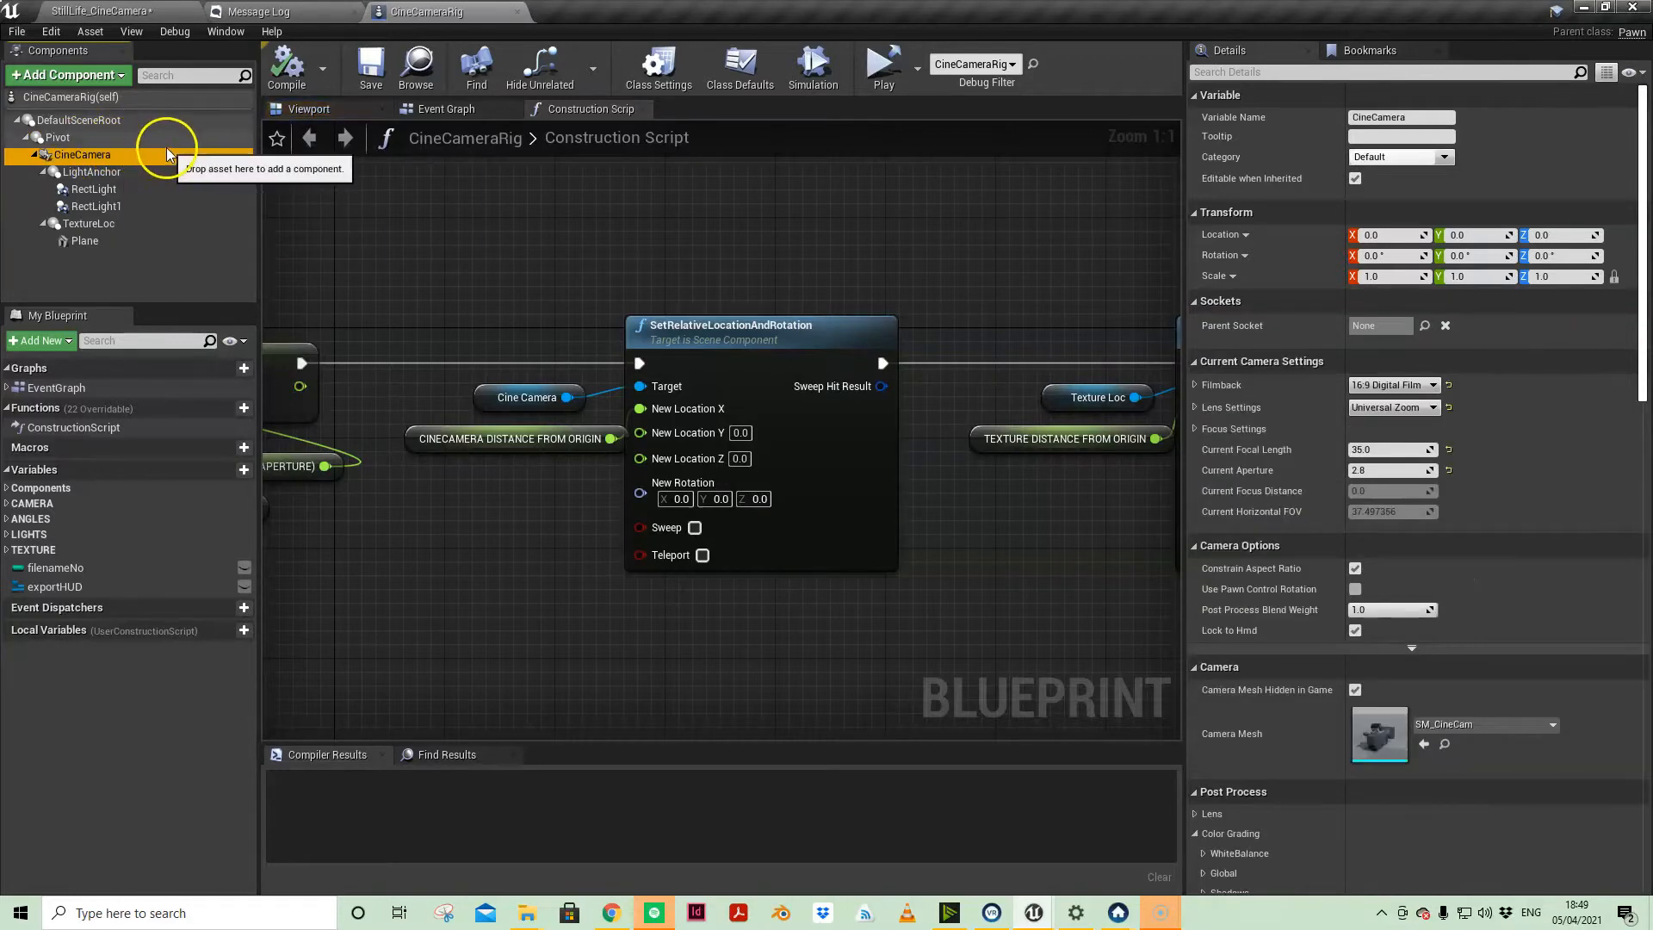
click(117, 174)
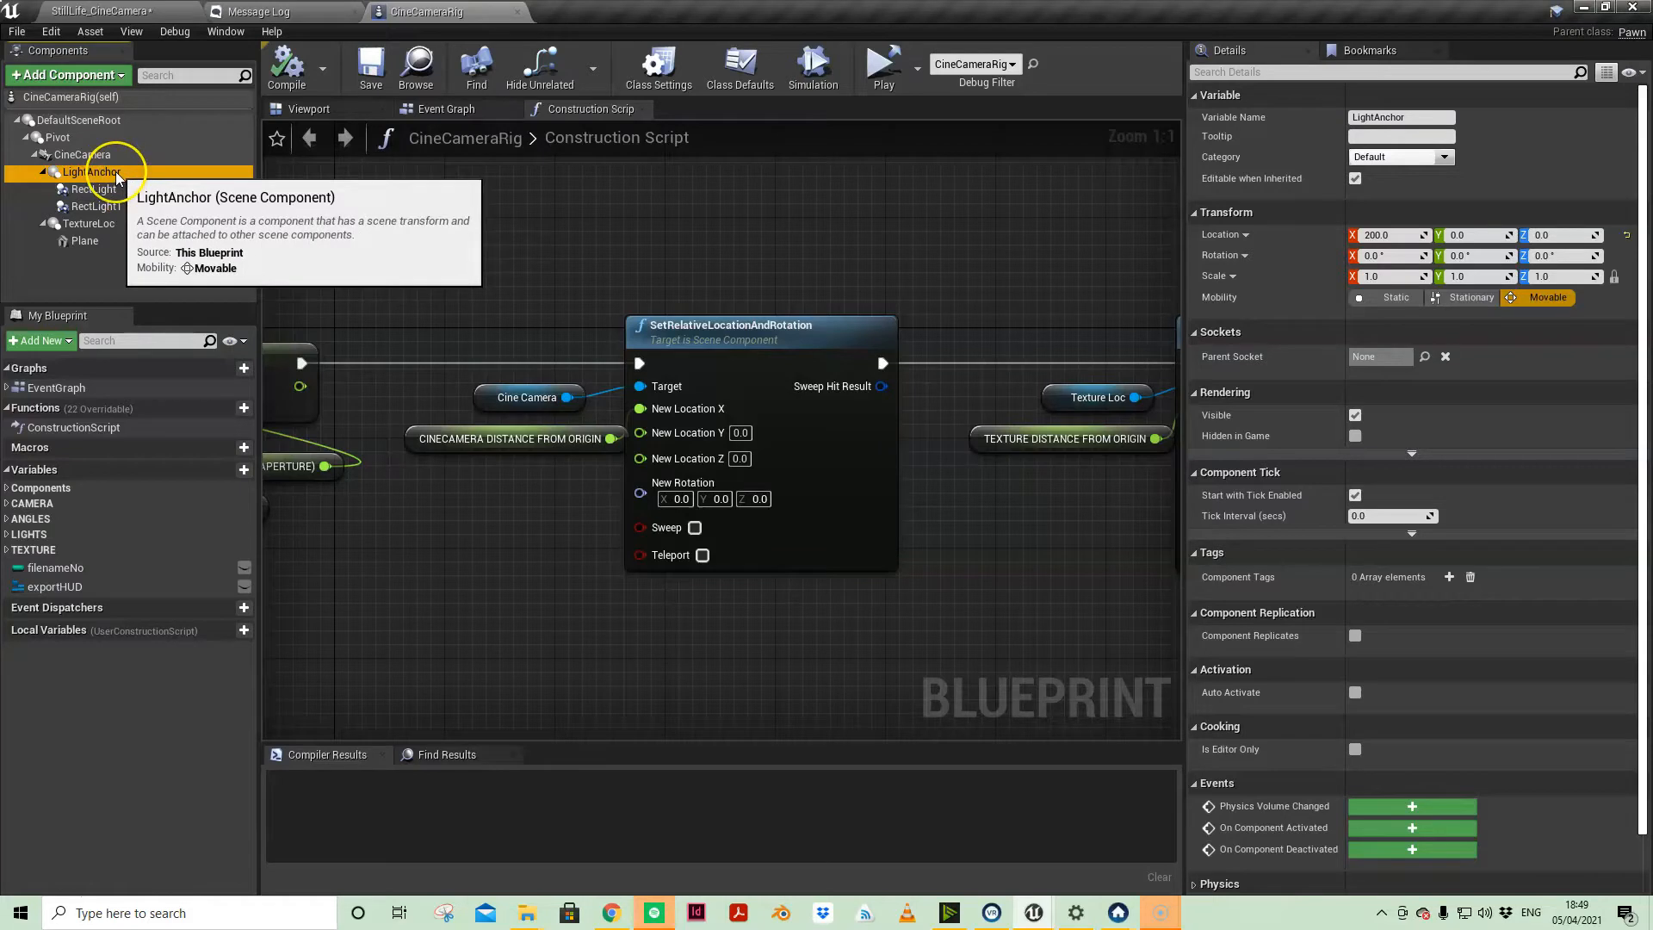
click(125, 225)
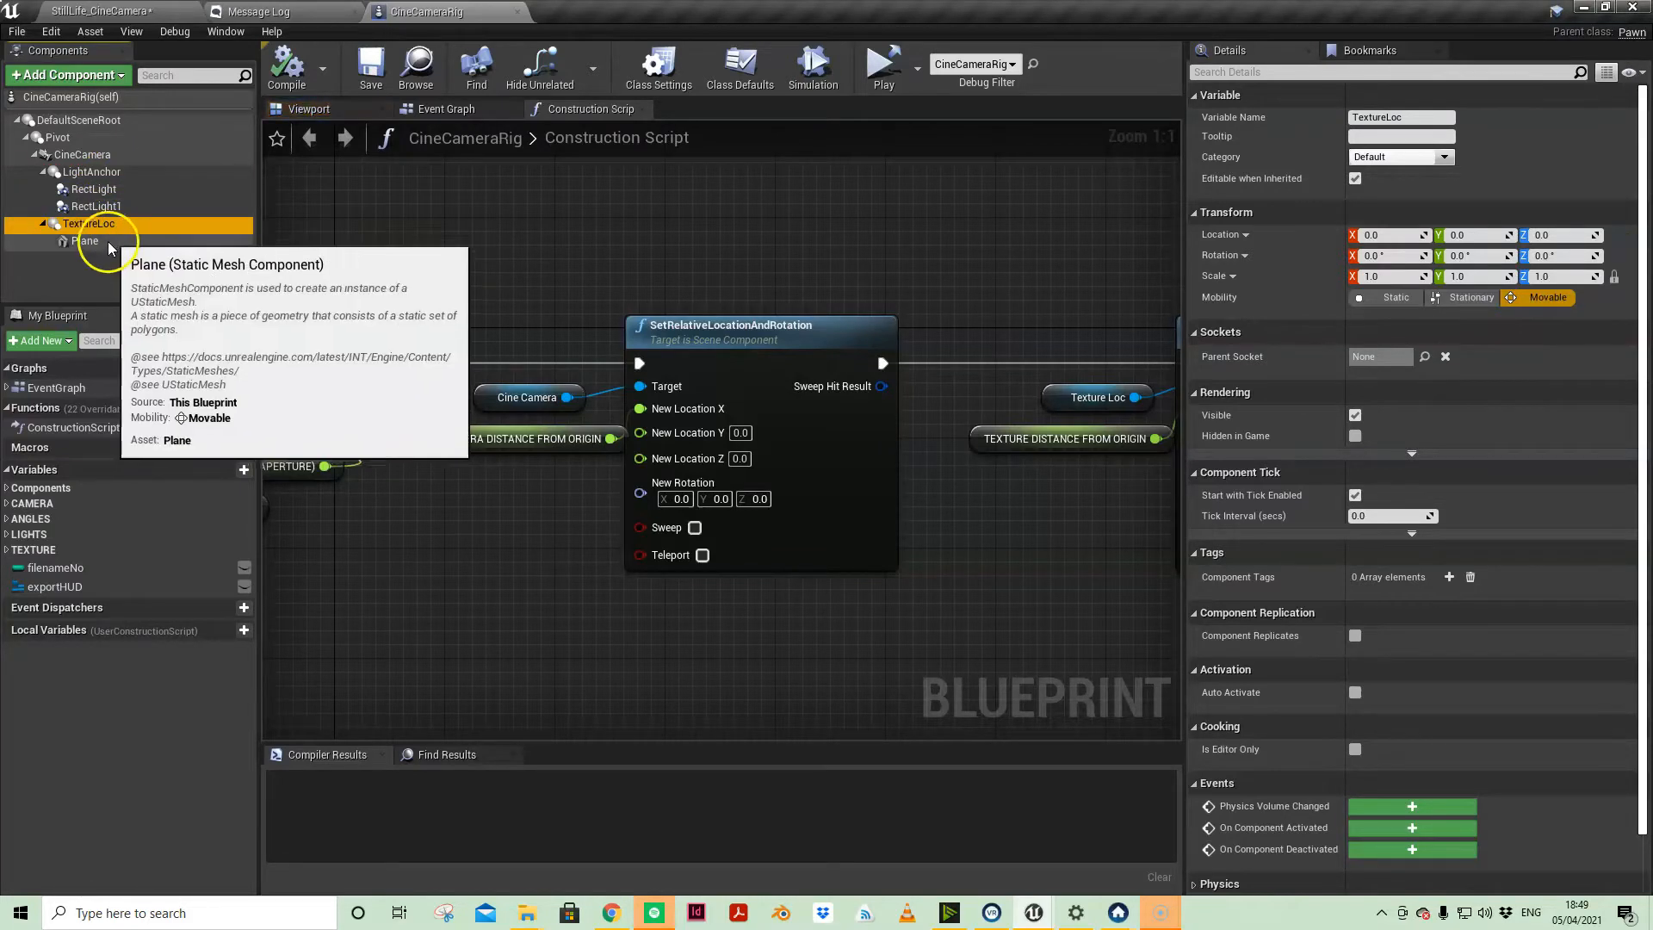
click(84, 241)
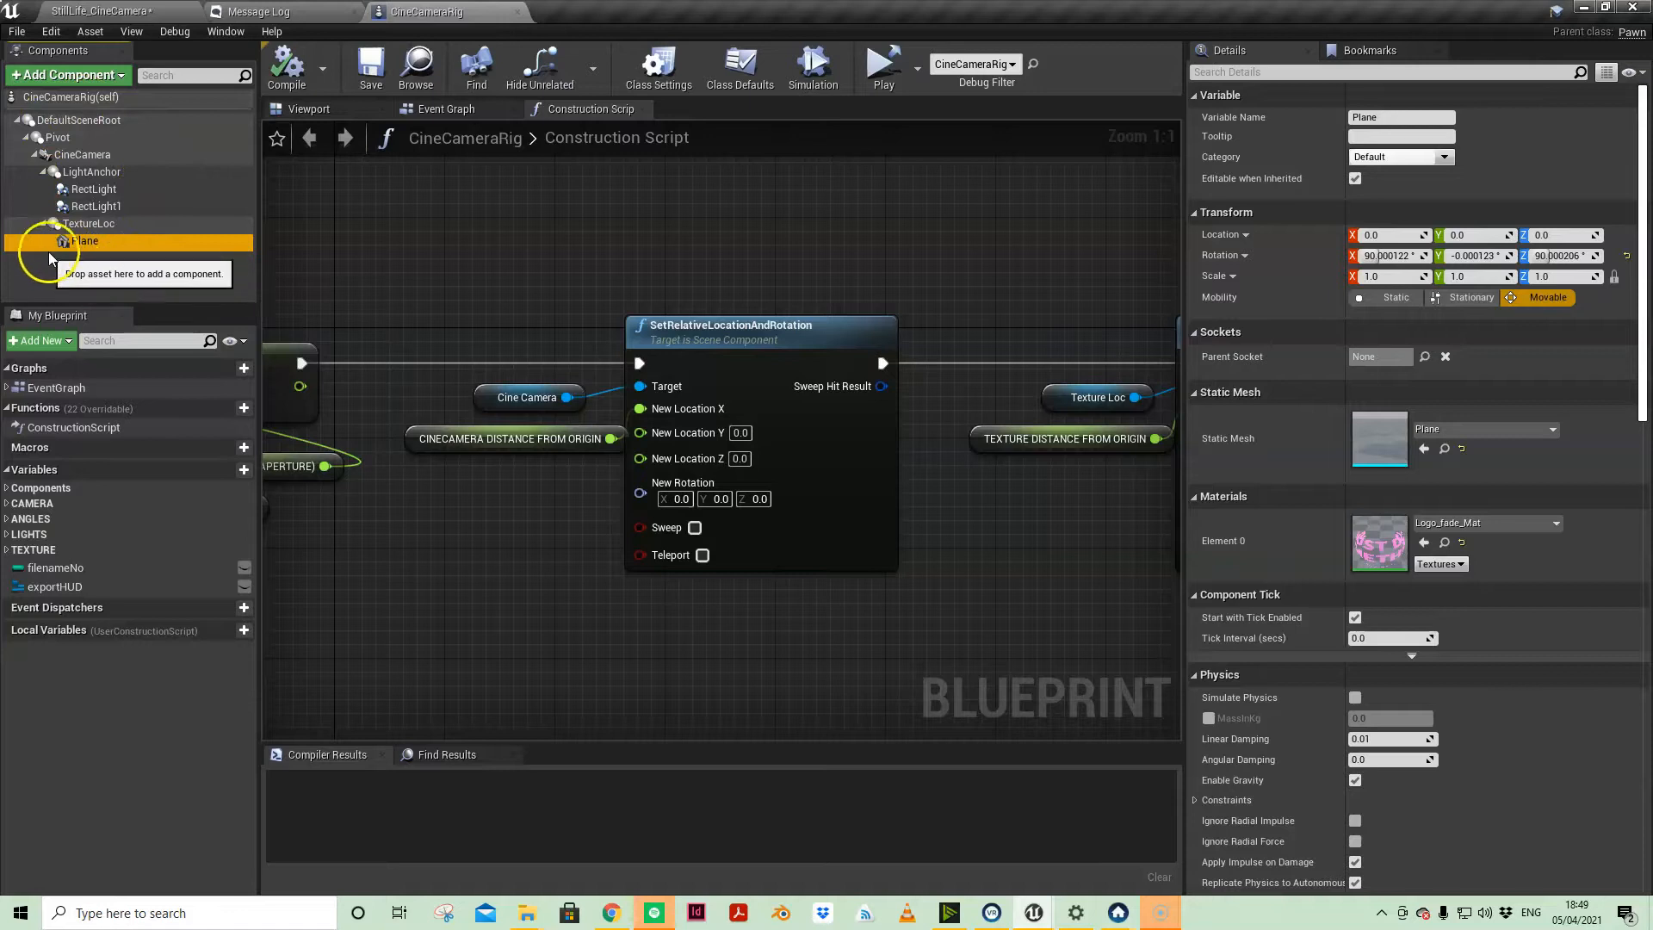
Return to the level and review the CineCameraRig's exposed CAMERA, ANGLES, LIGHTS and TEXTURE settings
click(130, 14)
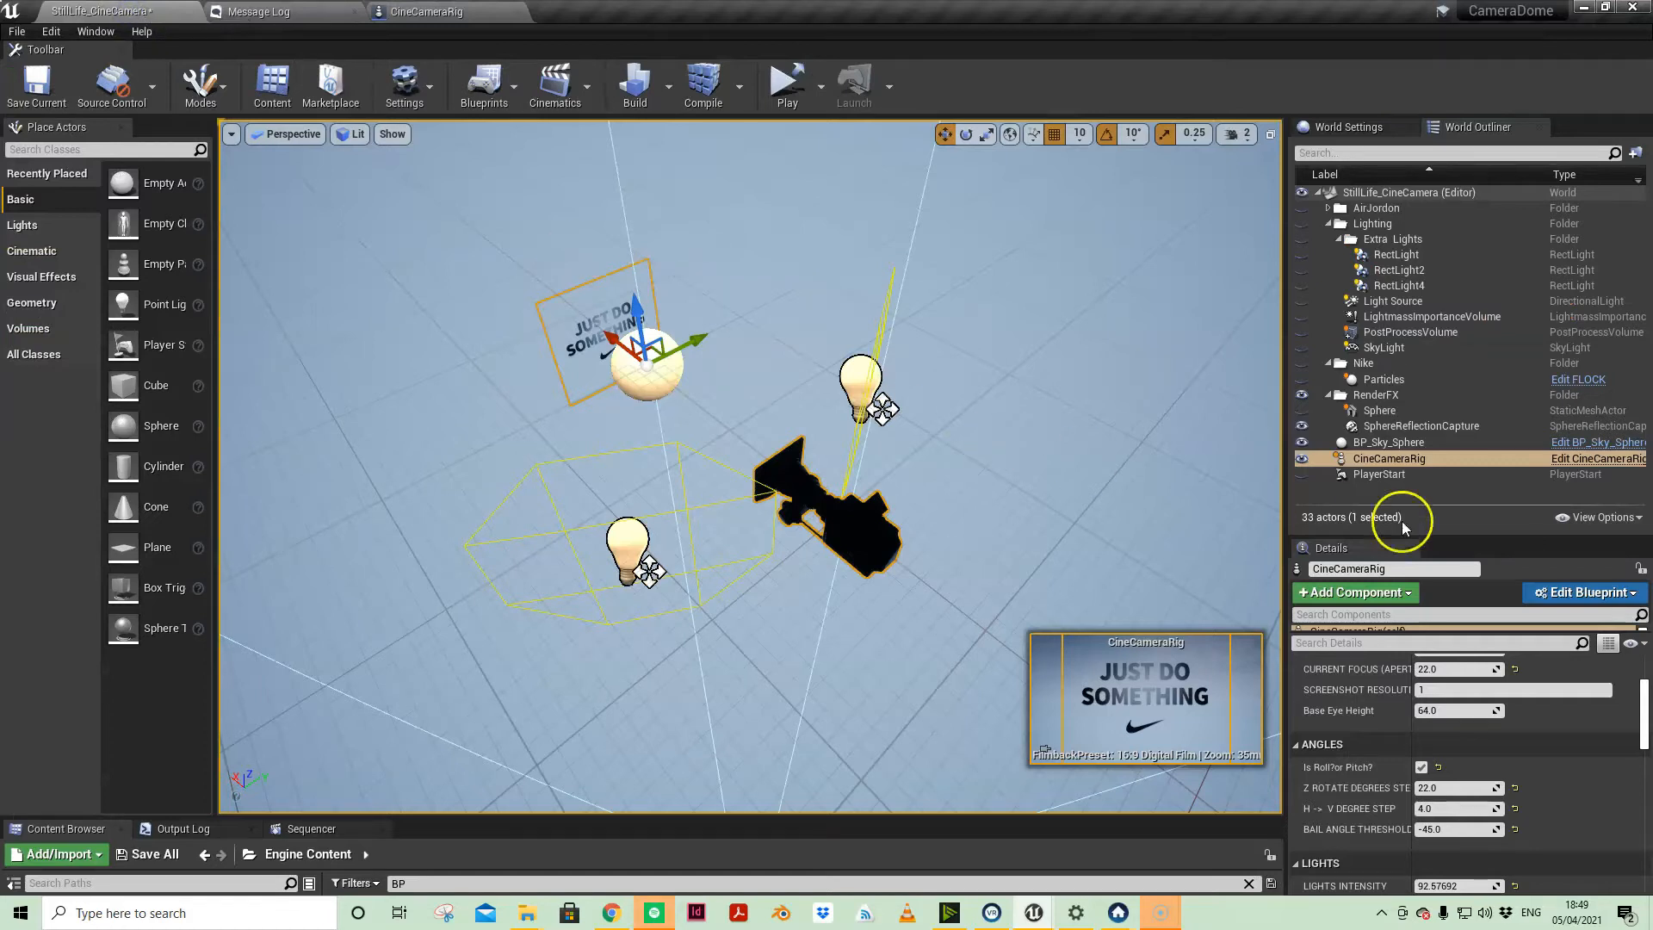
drag(1506, 538, 1505, 509)
scroll(1643, 689, up, 3)
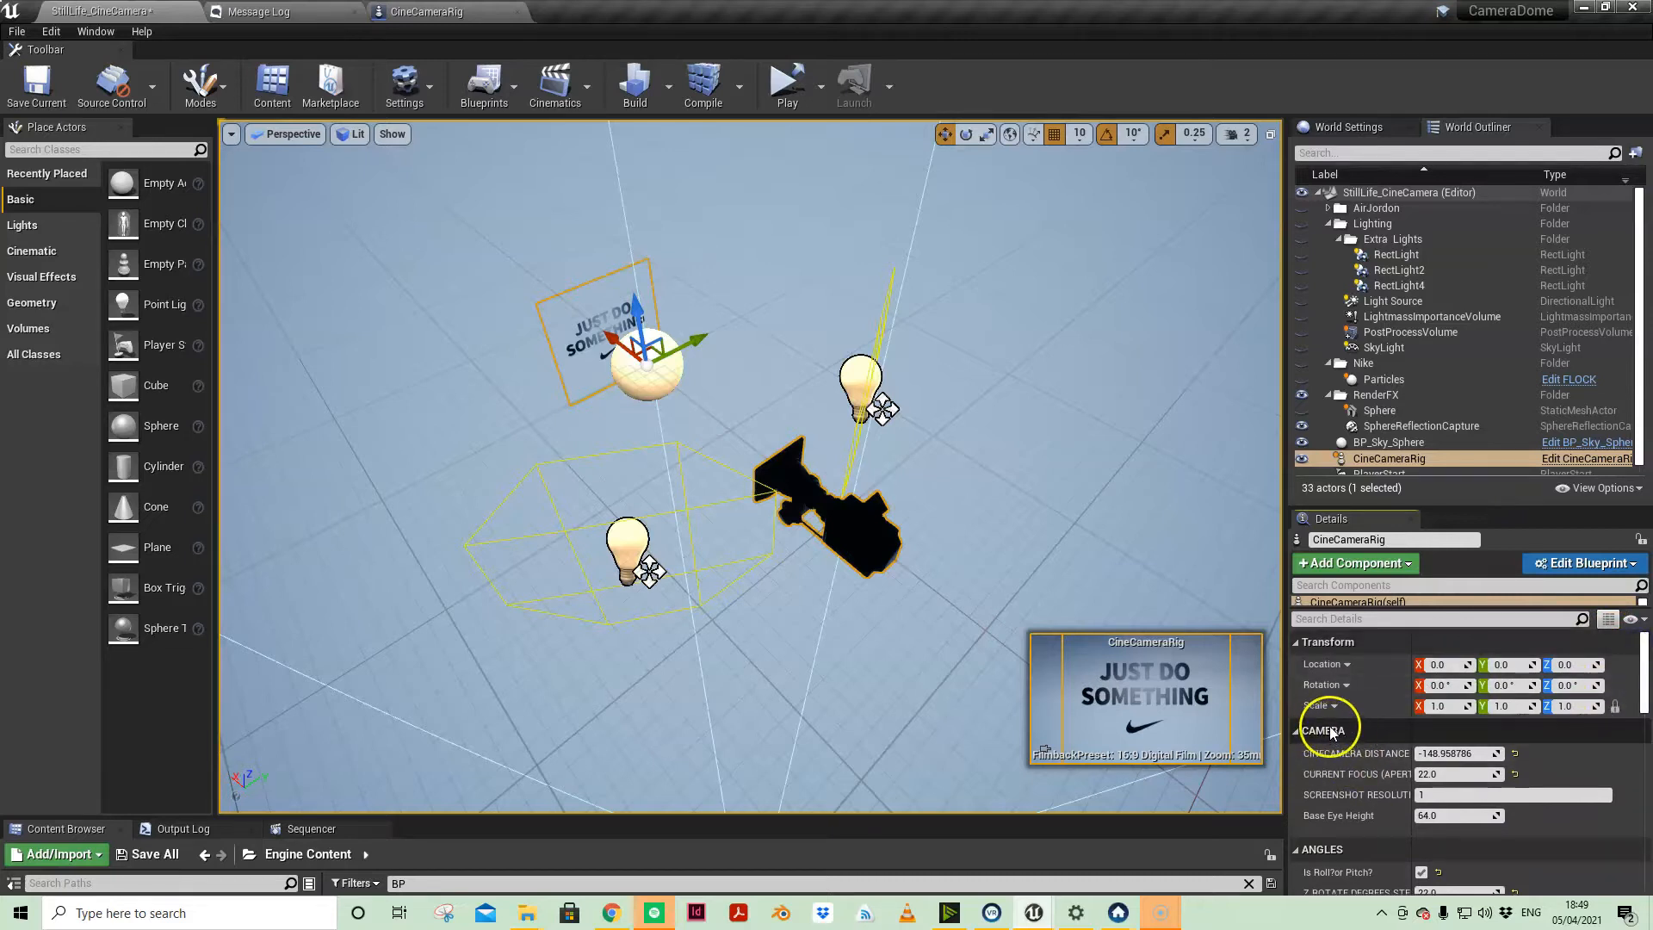
scroll(1349, 802, down, 2)
scroll(1350, 802, down, 6)
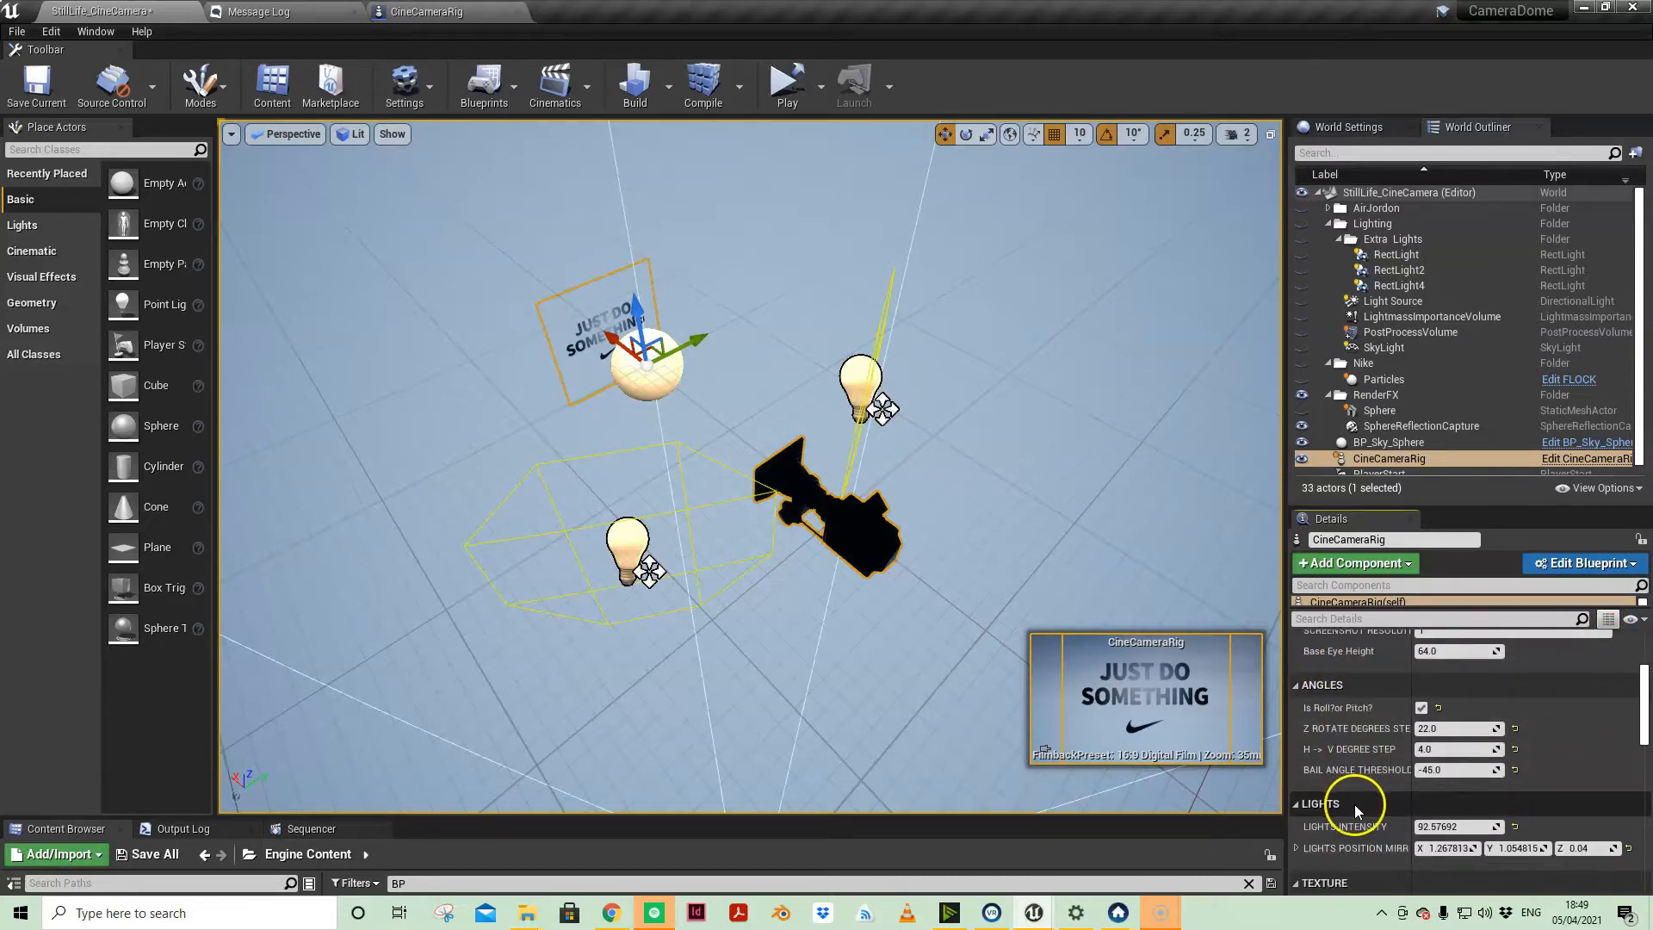
scroll(1325, 809, down, 3)
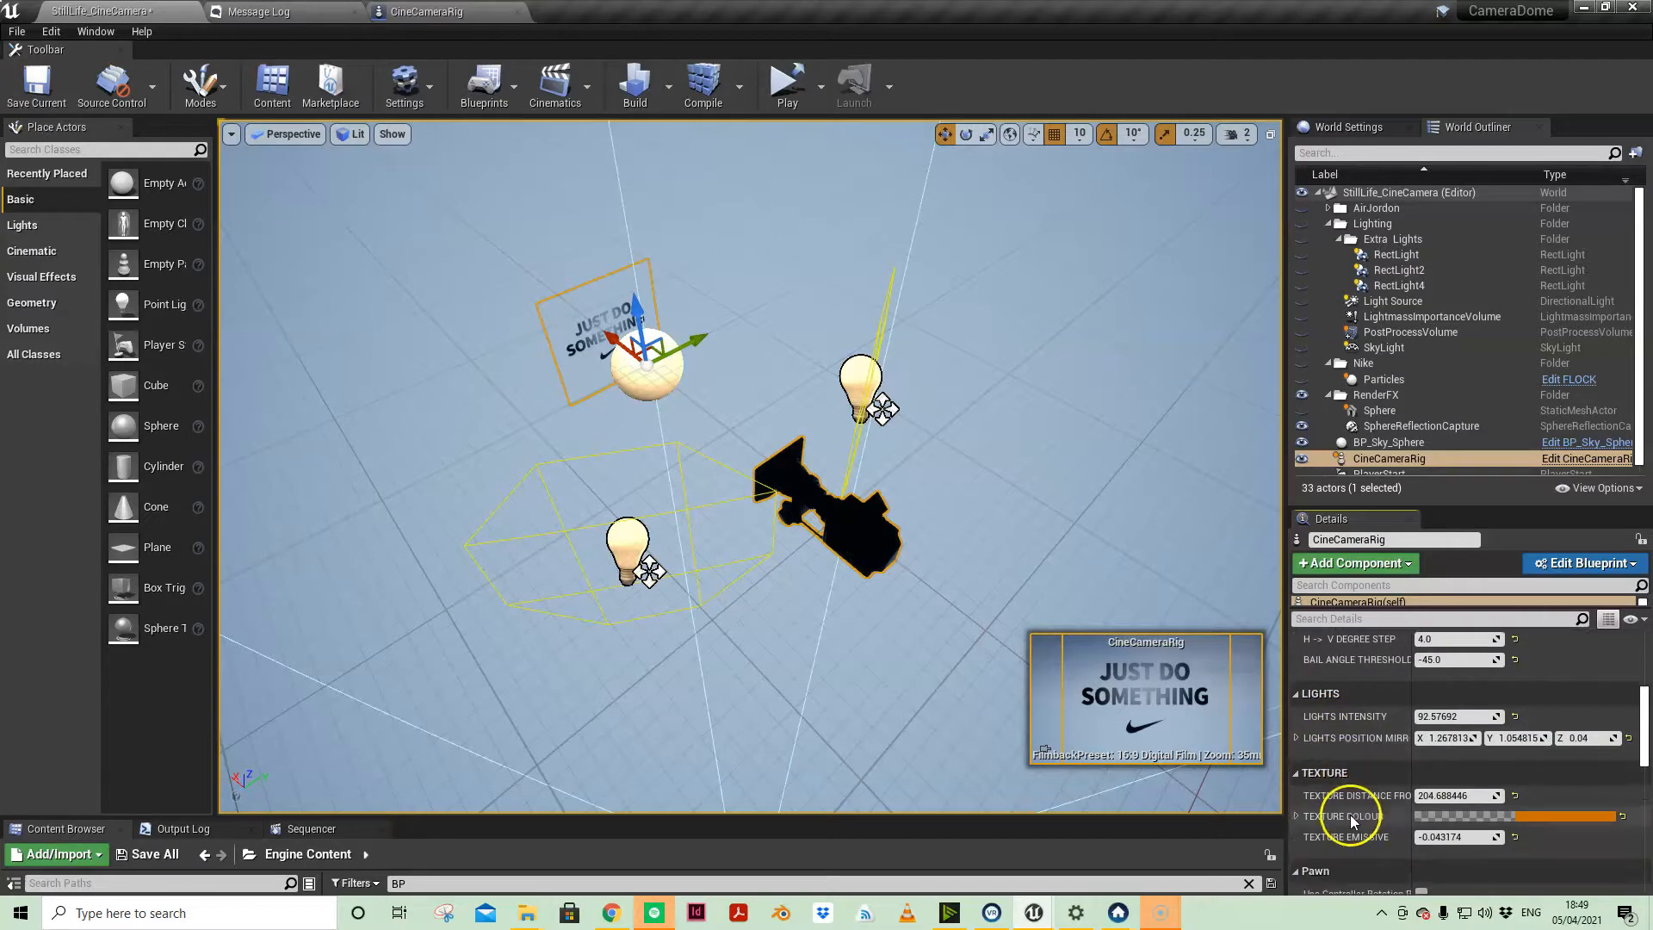
scroll(1332, 732, up, 9)
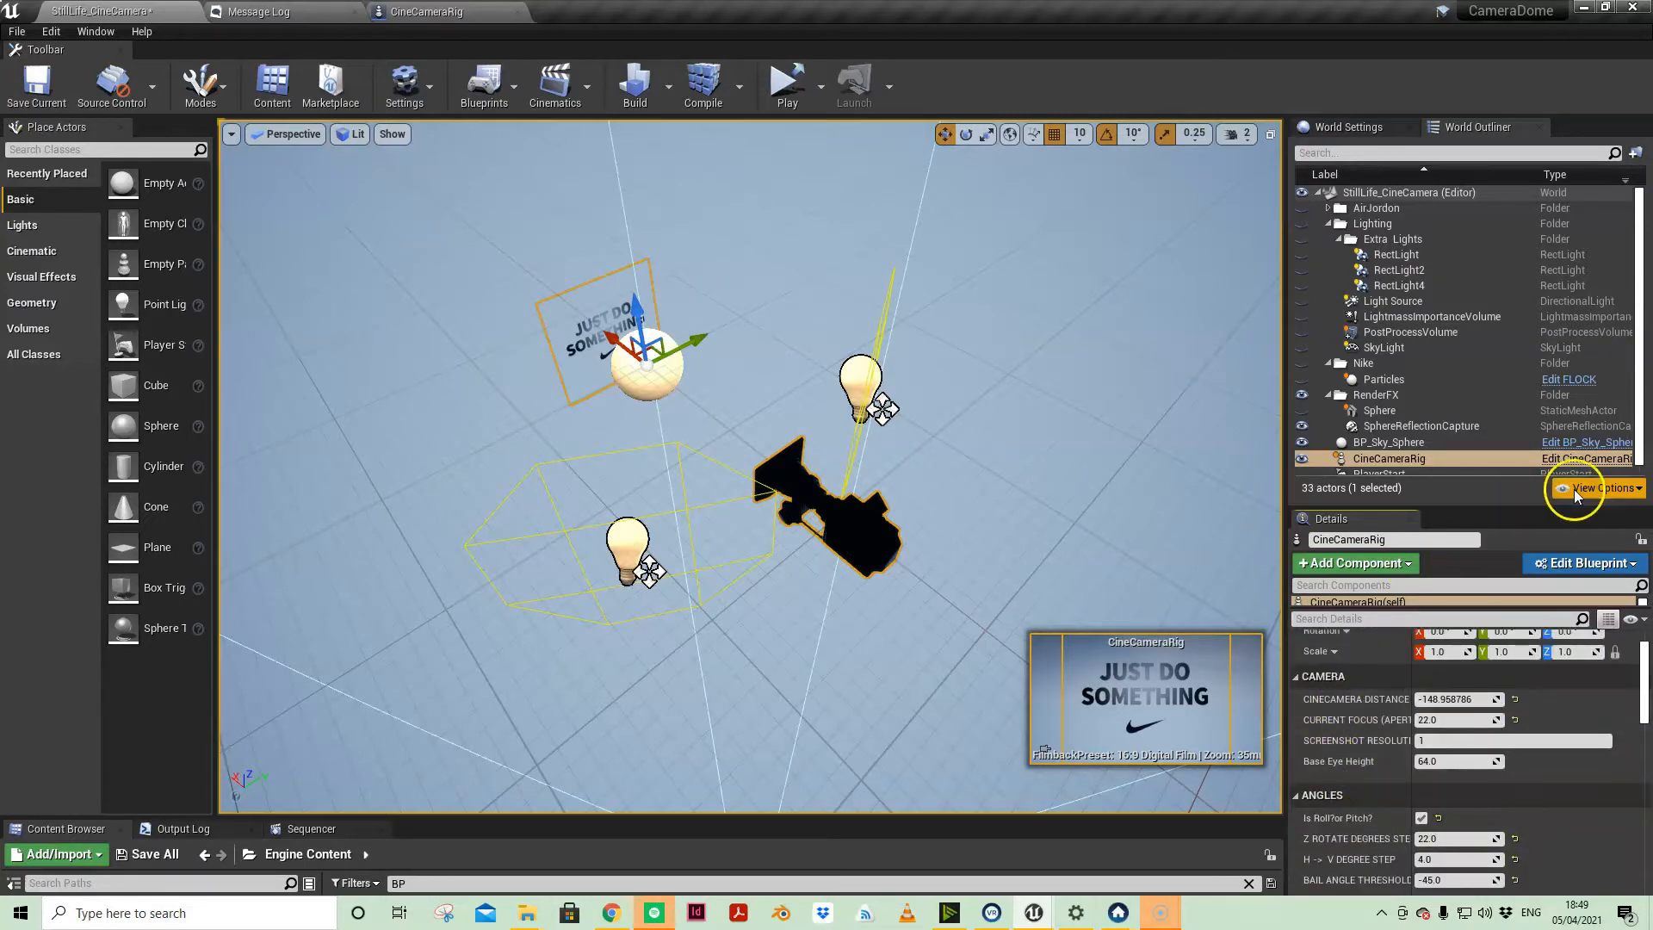
Reopen the CineCameraRig blueprint and check how the TEXTURE and LIGHTS variables are grouped, inspecting the category of TEXTURE EMISSIVE
click(1588, 465)
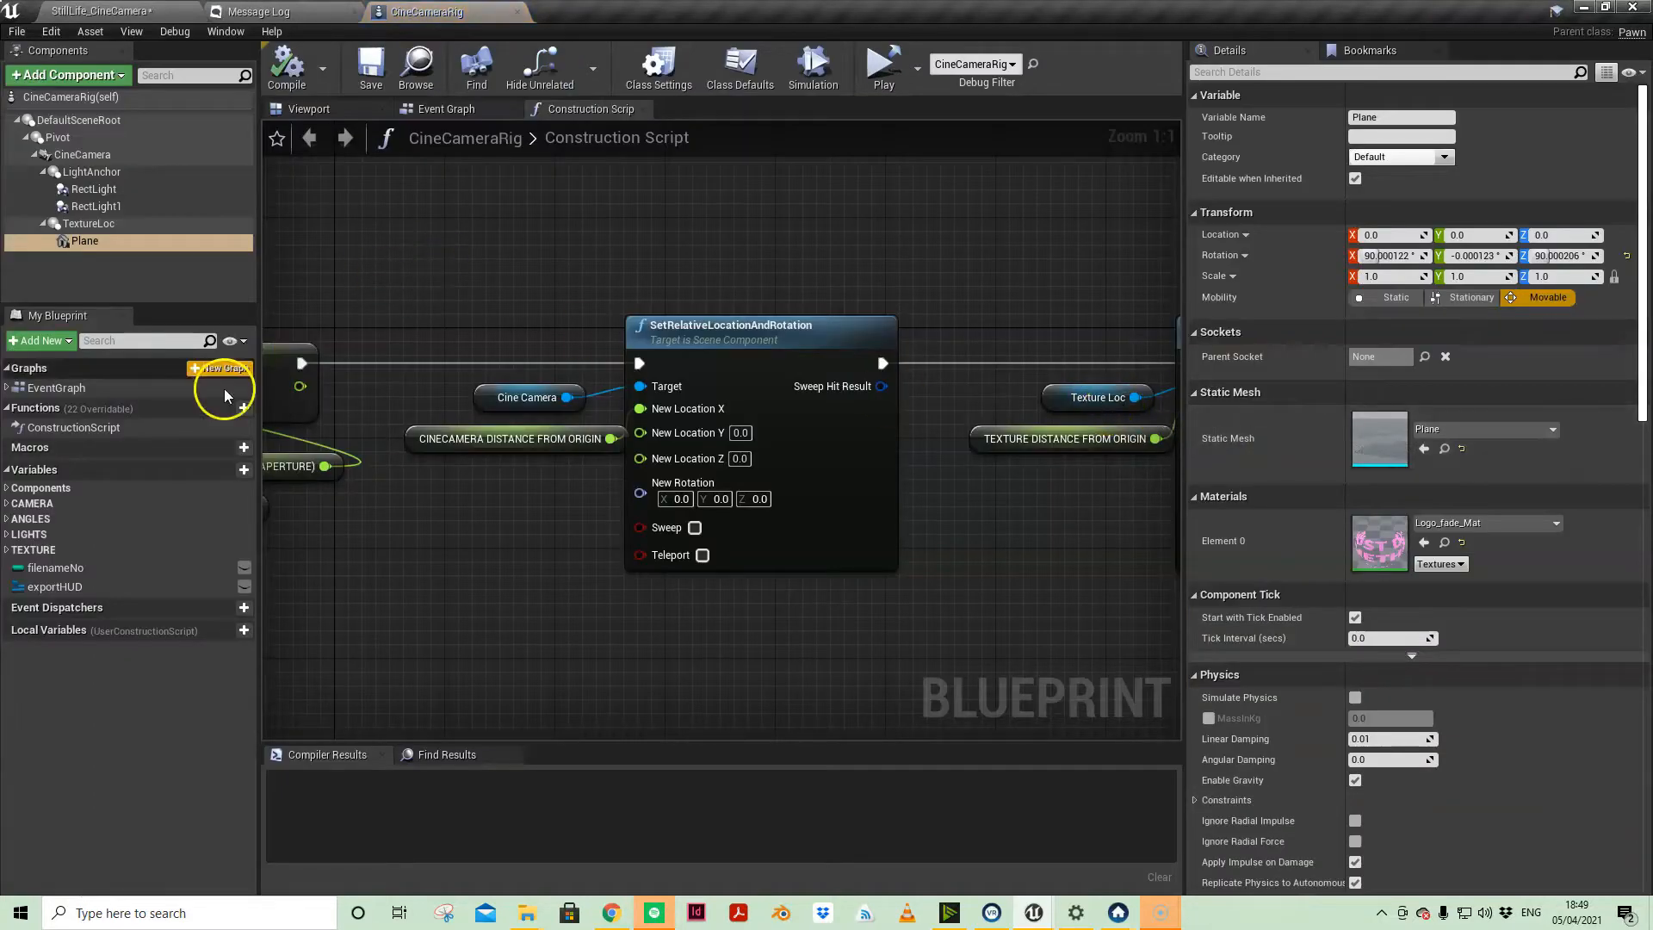
click(17, 550)
click(7, 550)
click(86, 605)
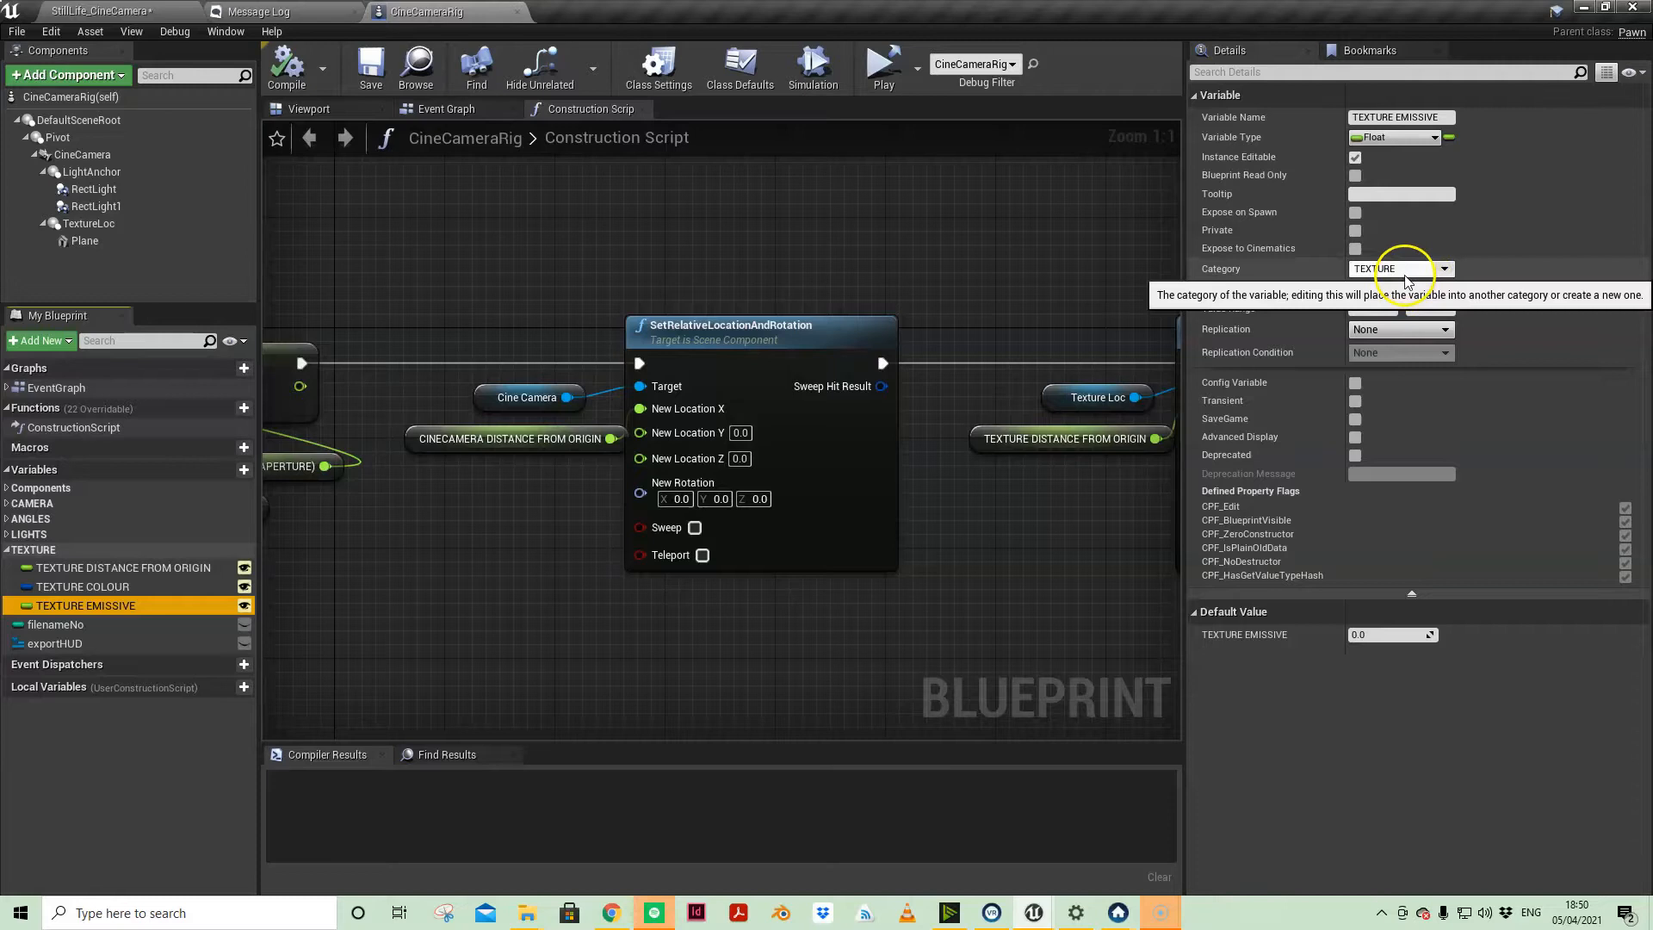
click(13, 534)
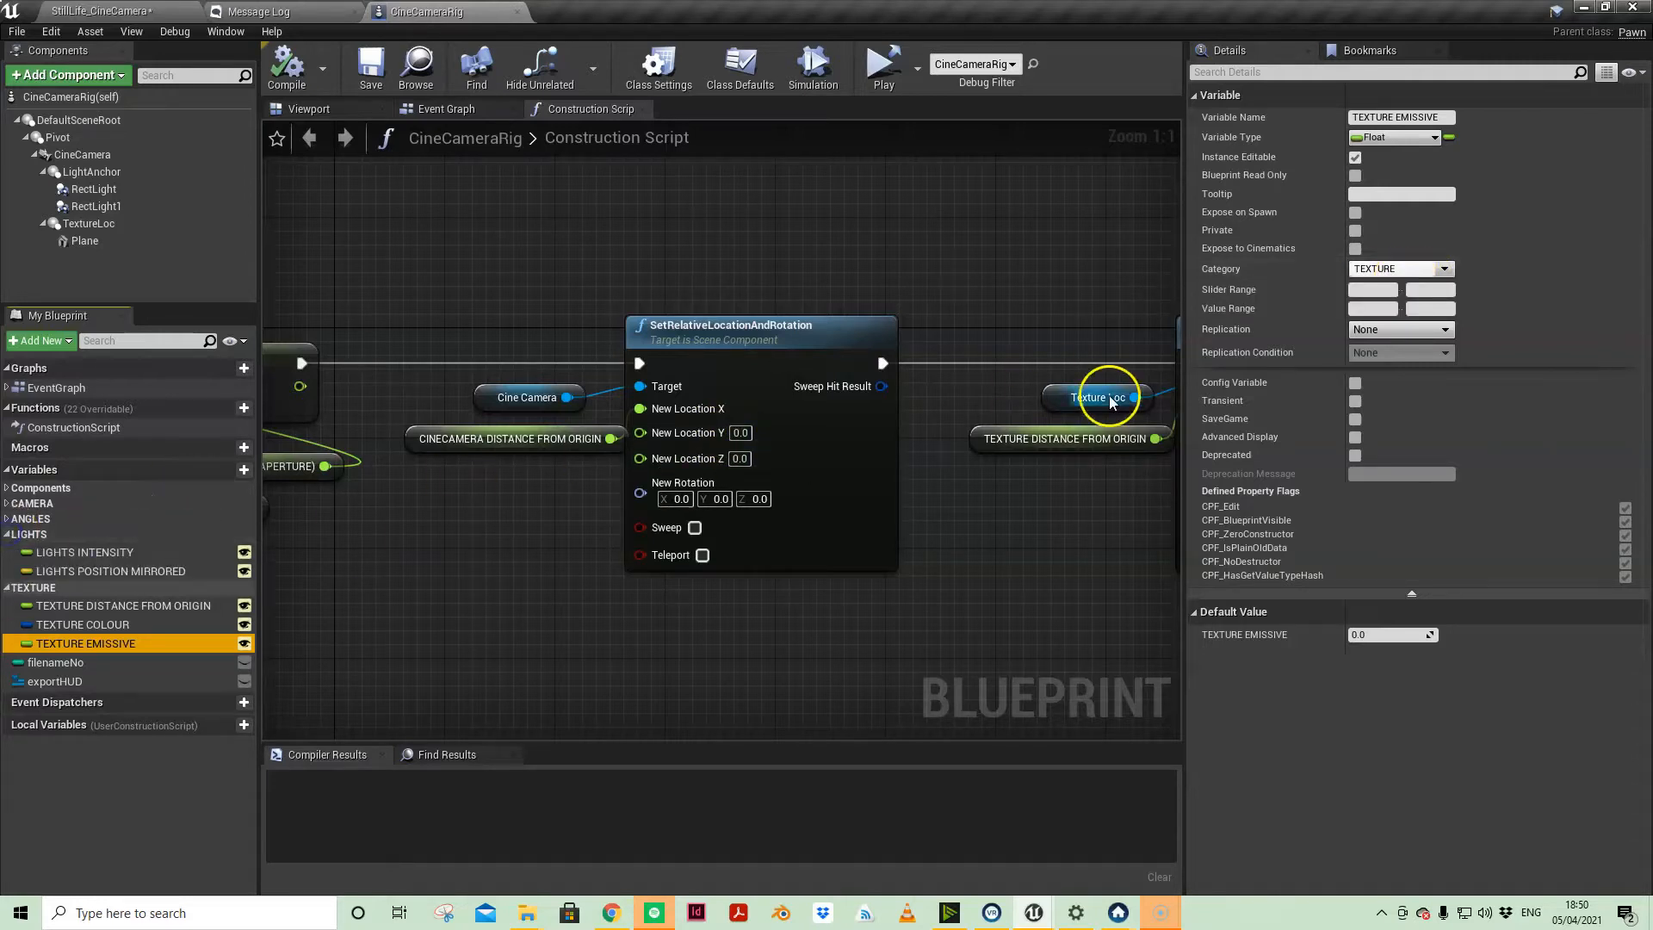
click(1403, 268)
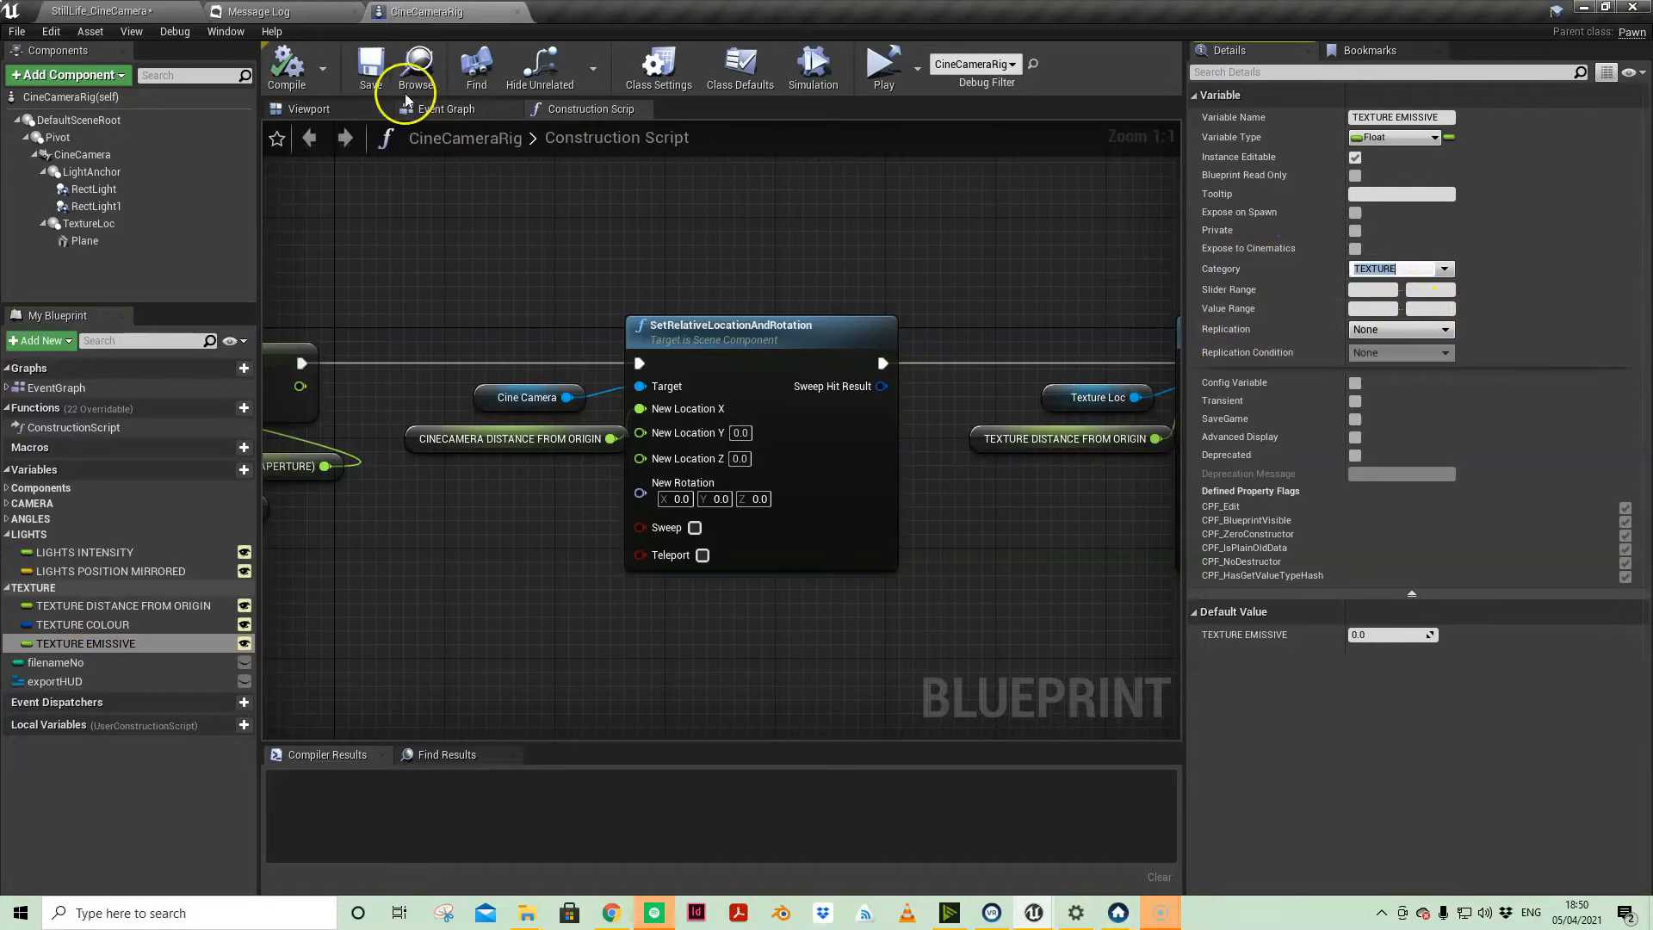
Return to the level and widen the property name column of the CineCameraRig's details so full setting names fit
click(133, 17)
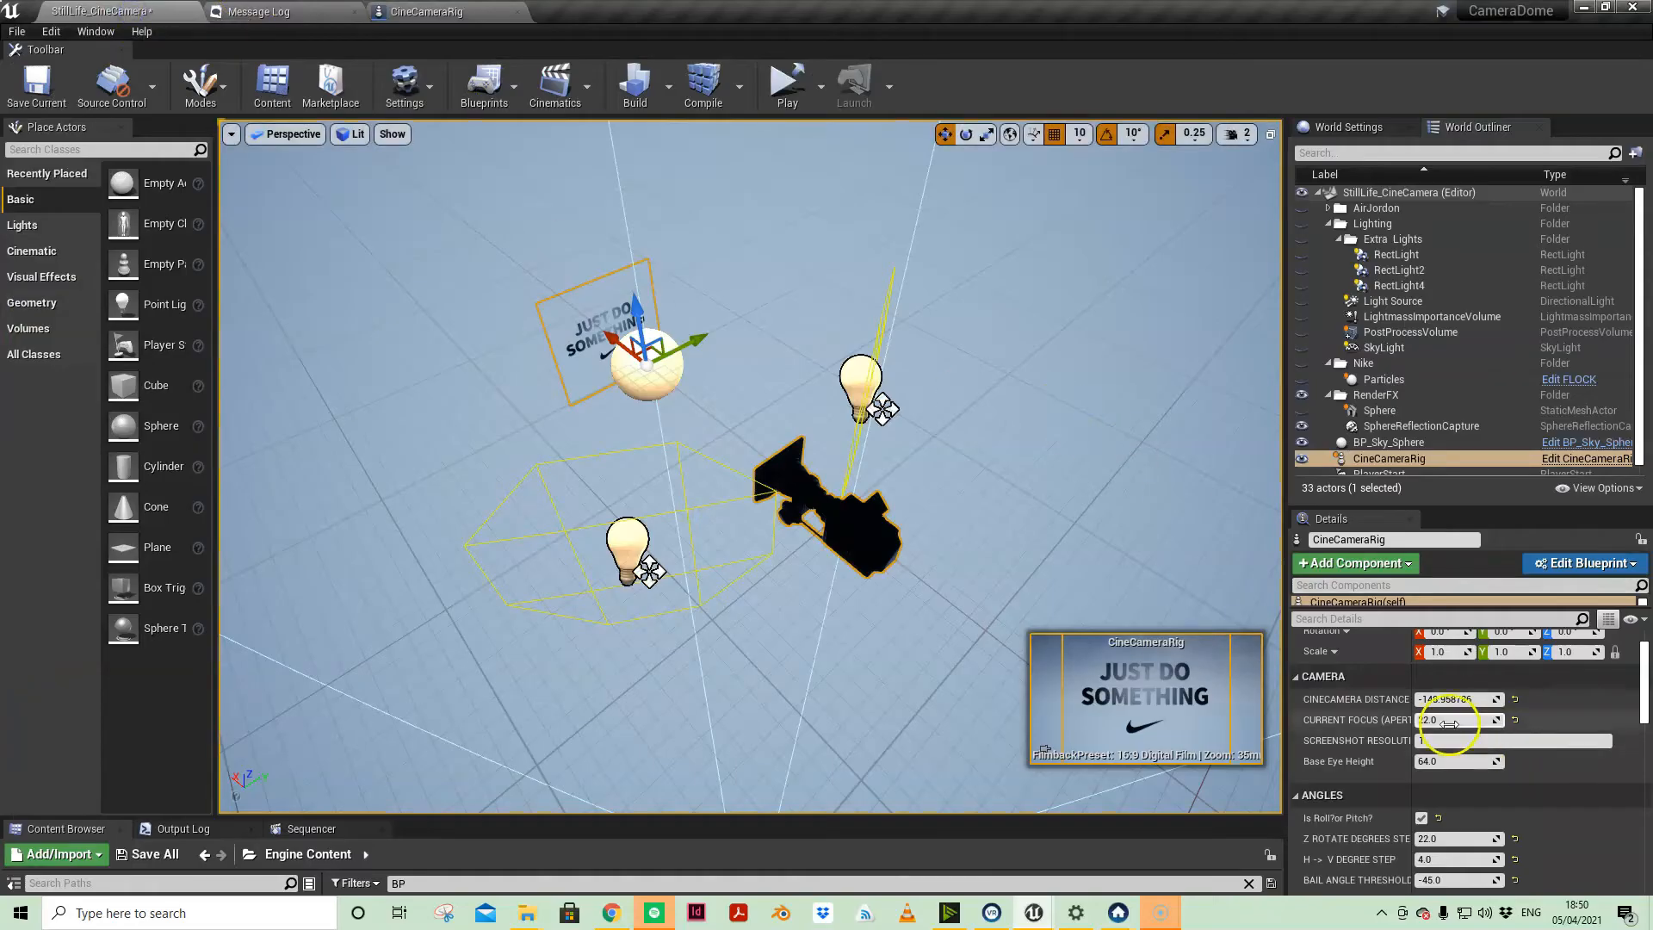
scroll(1502, 724, up, 2)
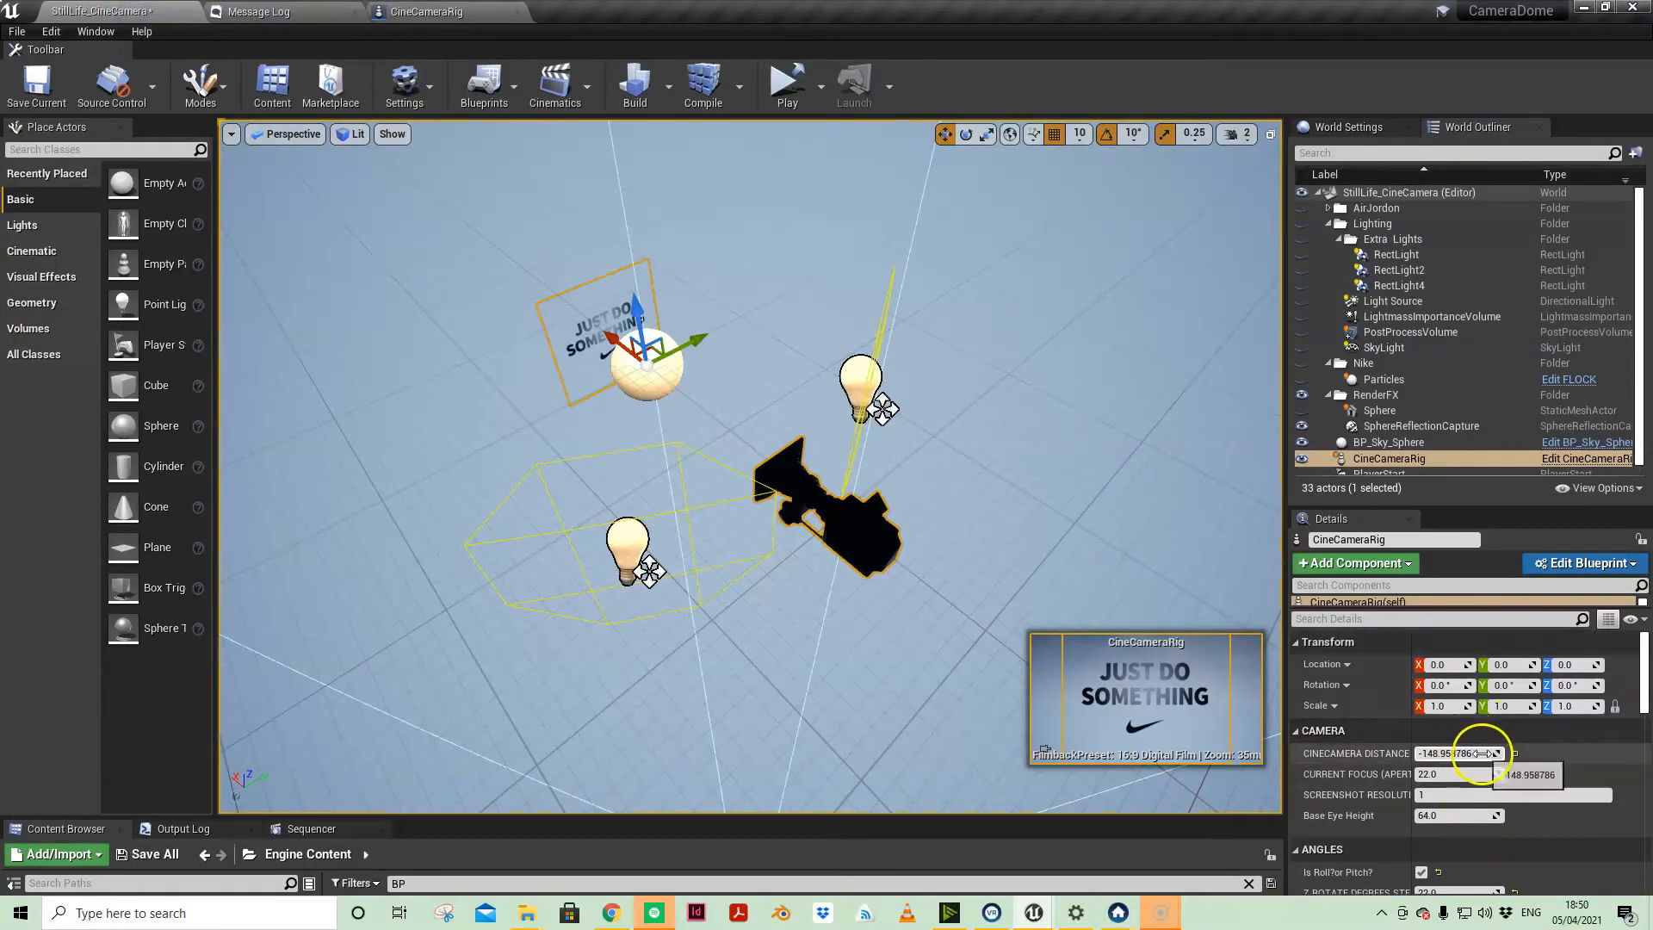
scroll(1473, 772, down, 4)
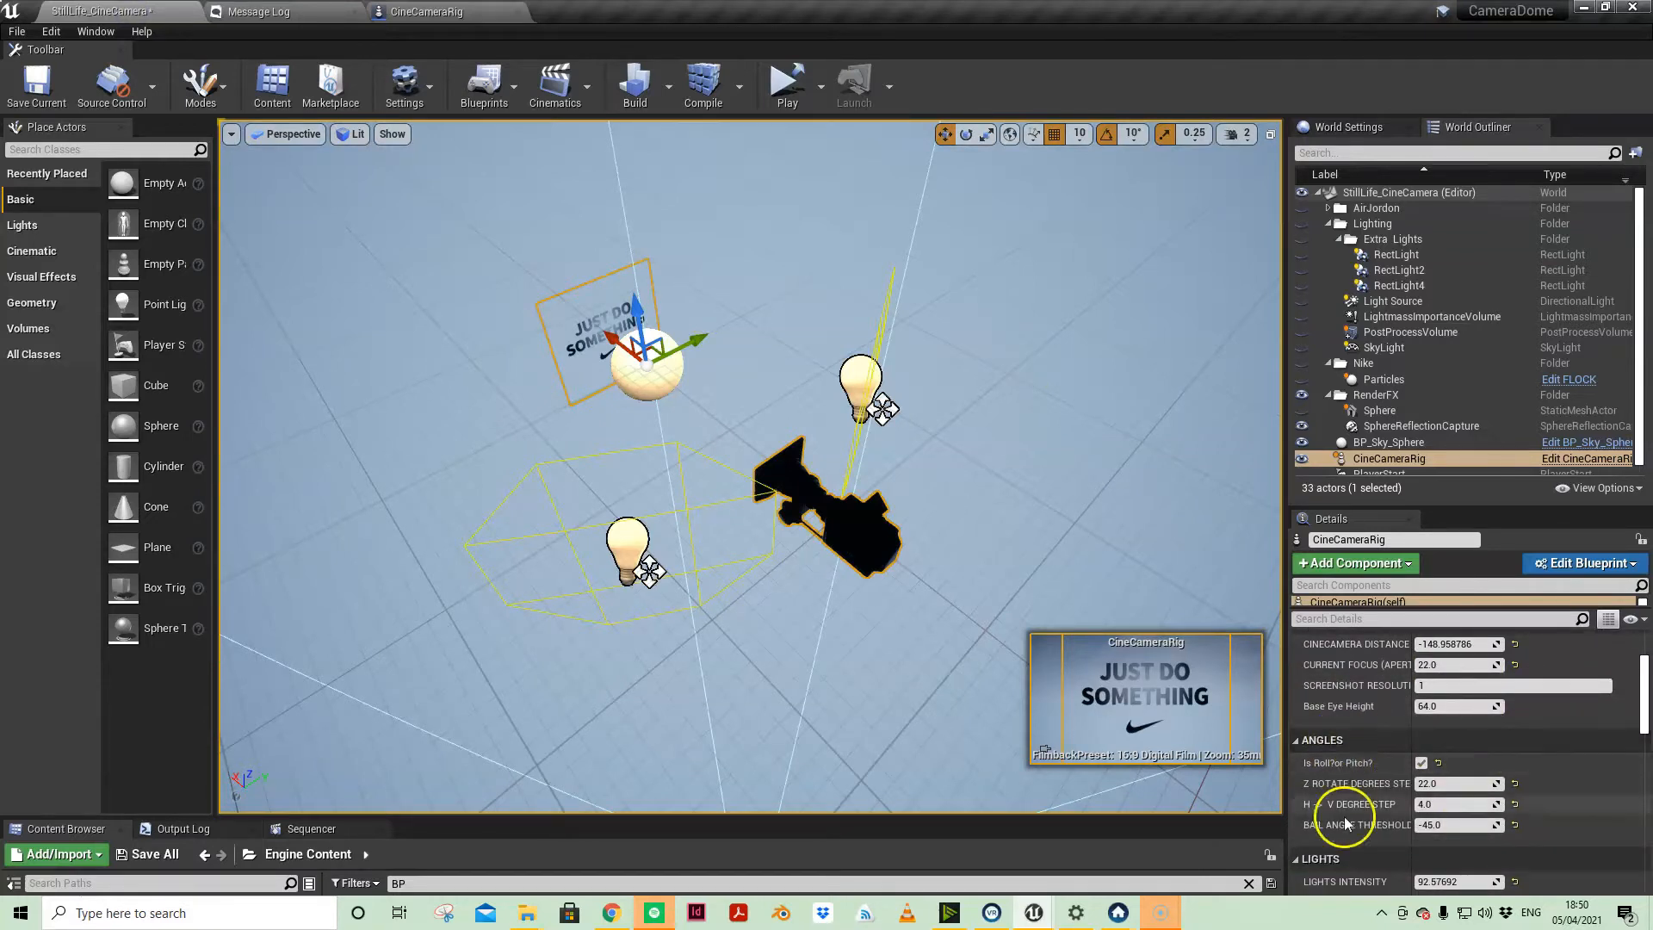
scroll(1368, 790, up, 4)
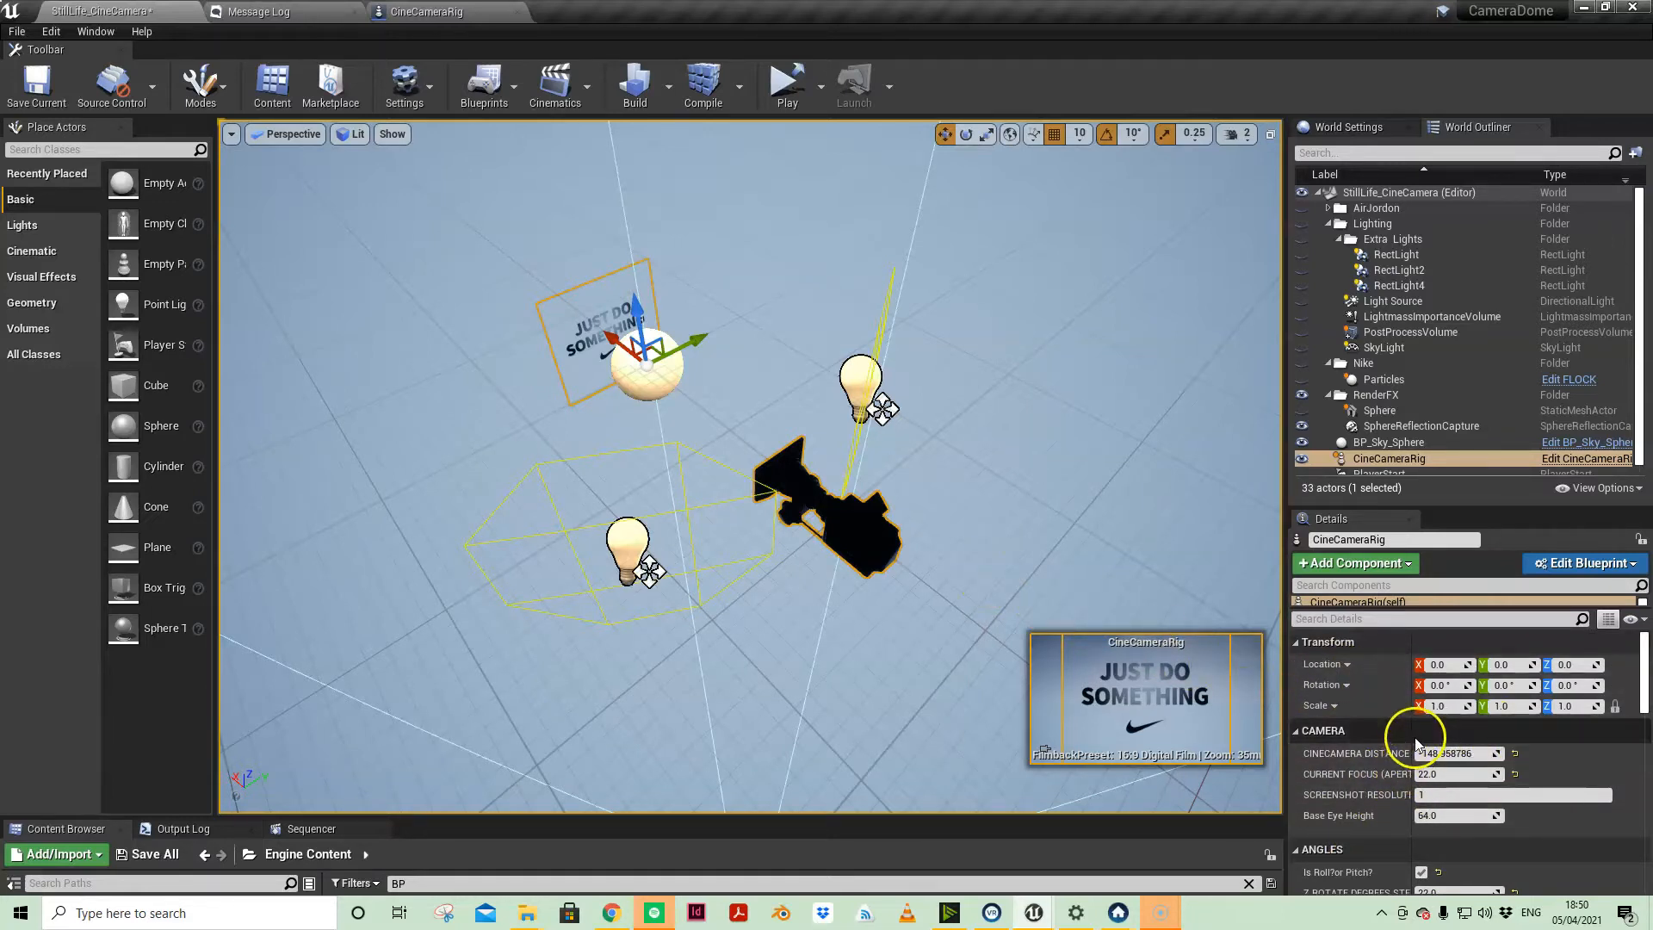
drag(1412, 732, 1482, 732)
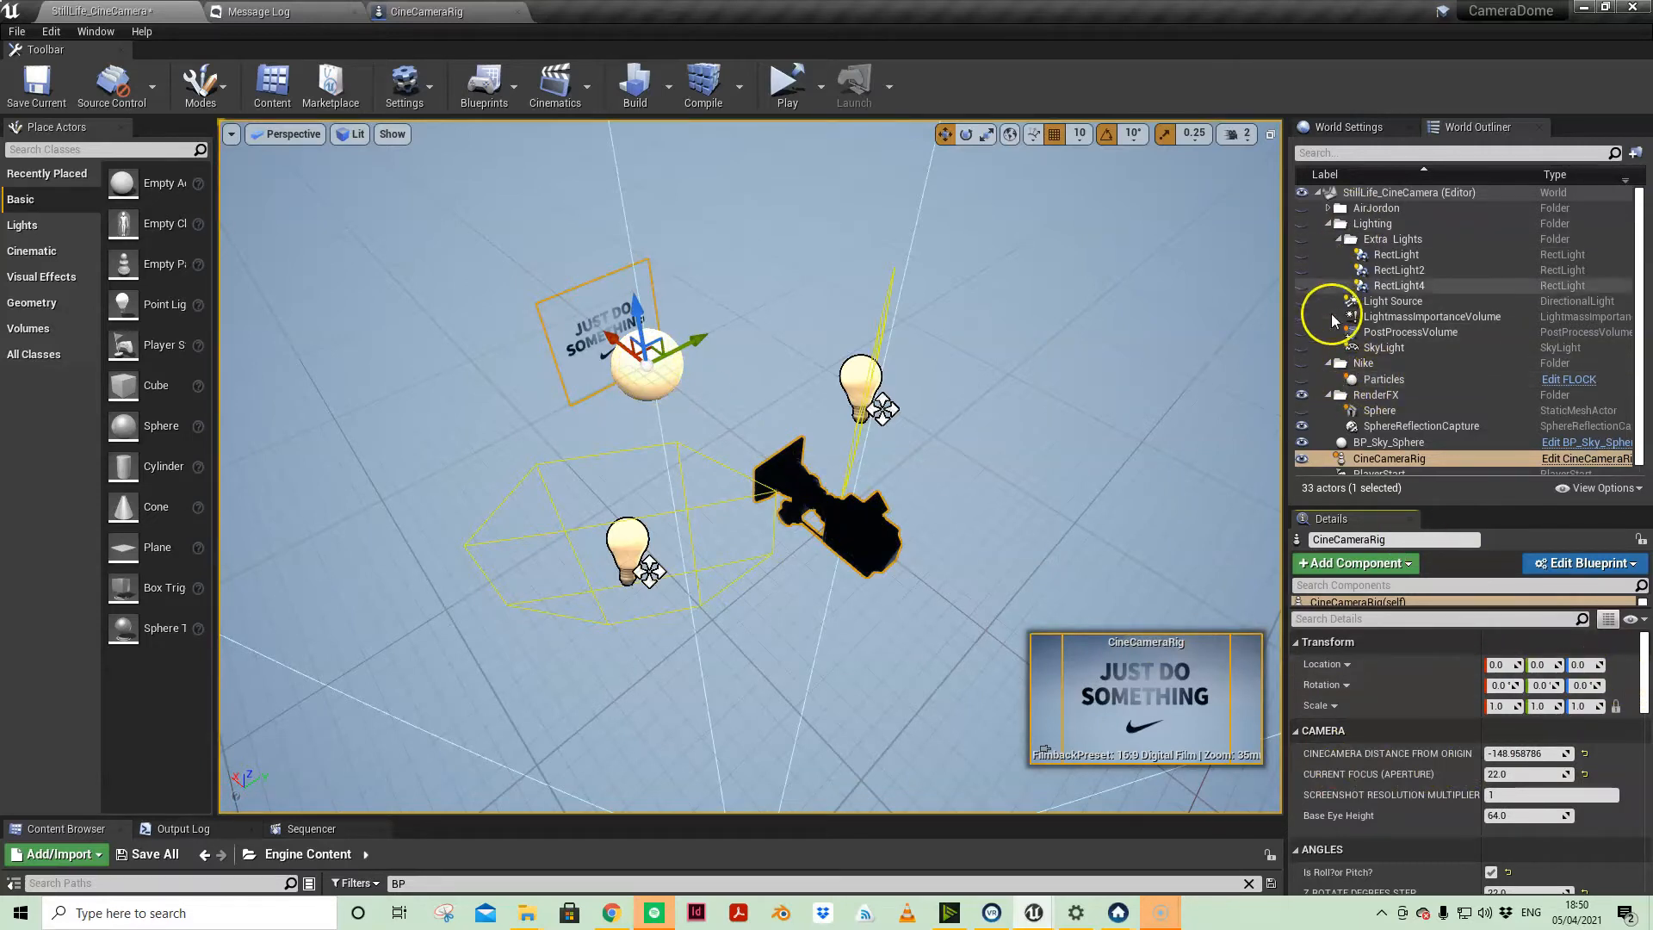
Toggle the AirJordon folder's visibility to compare the camera preview, leaving the shoe shown
click(1301, 209)
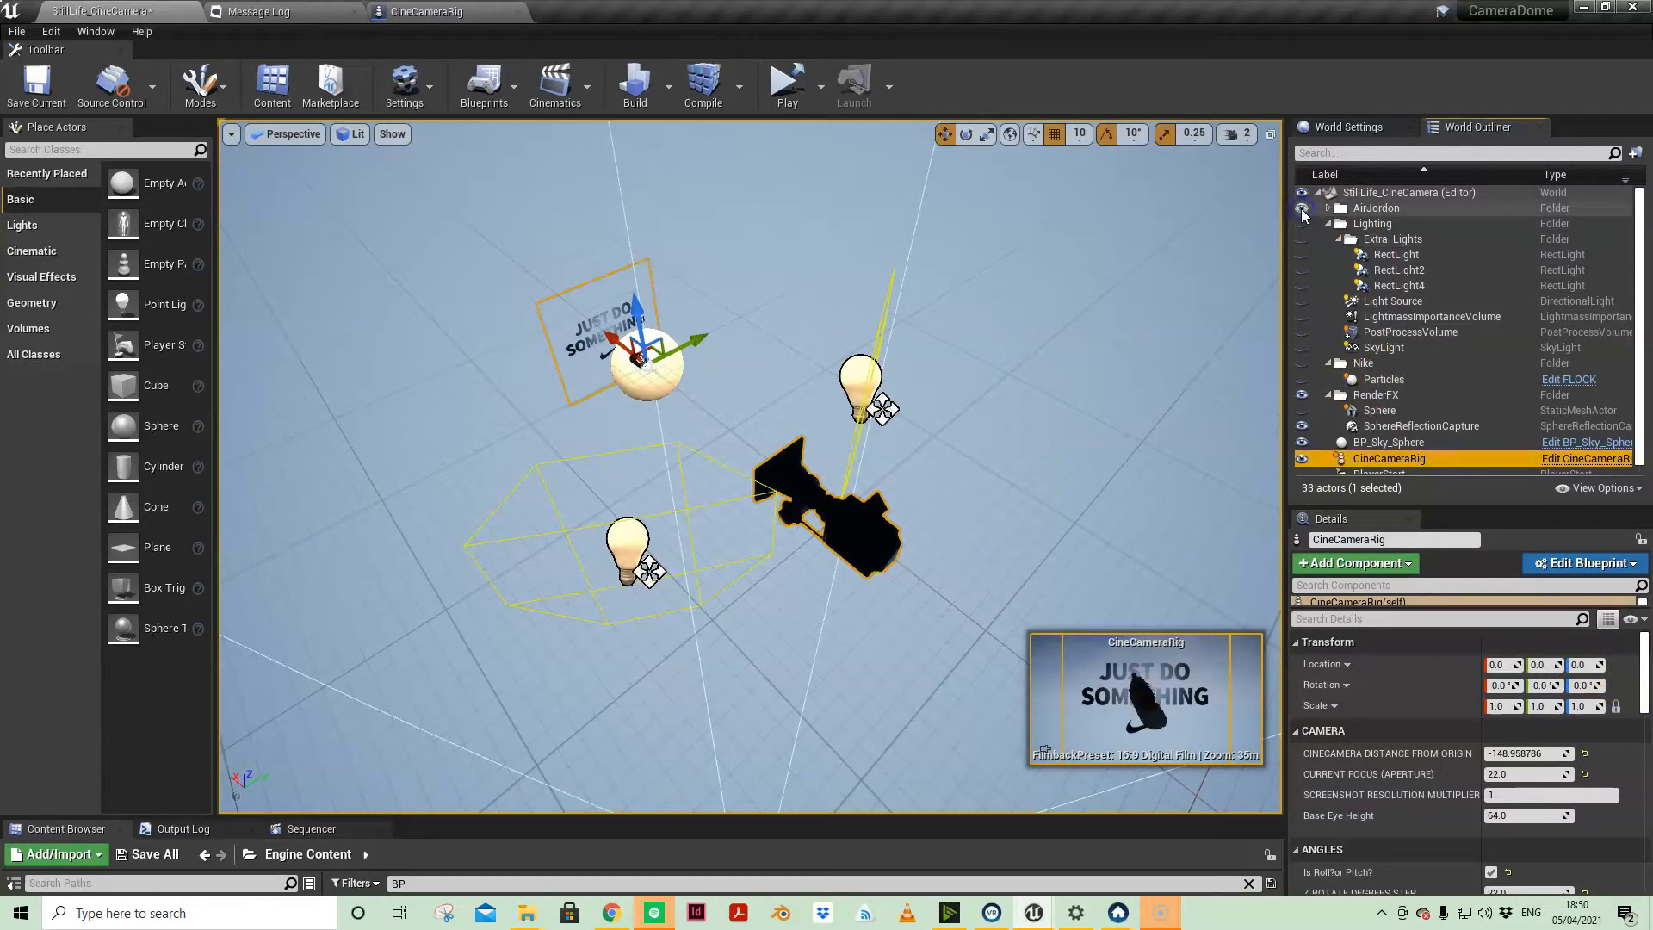
click(1301, 210)
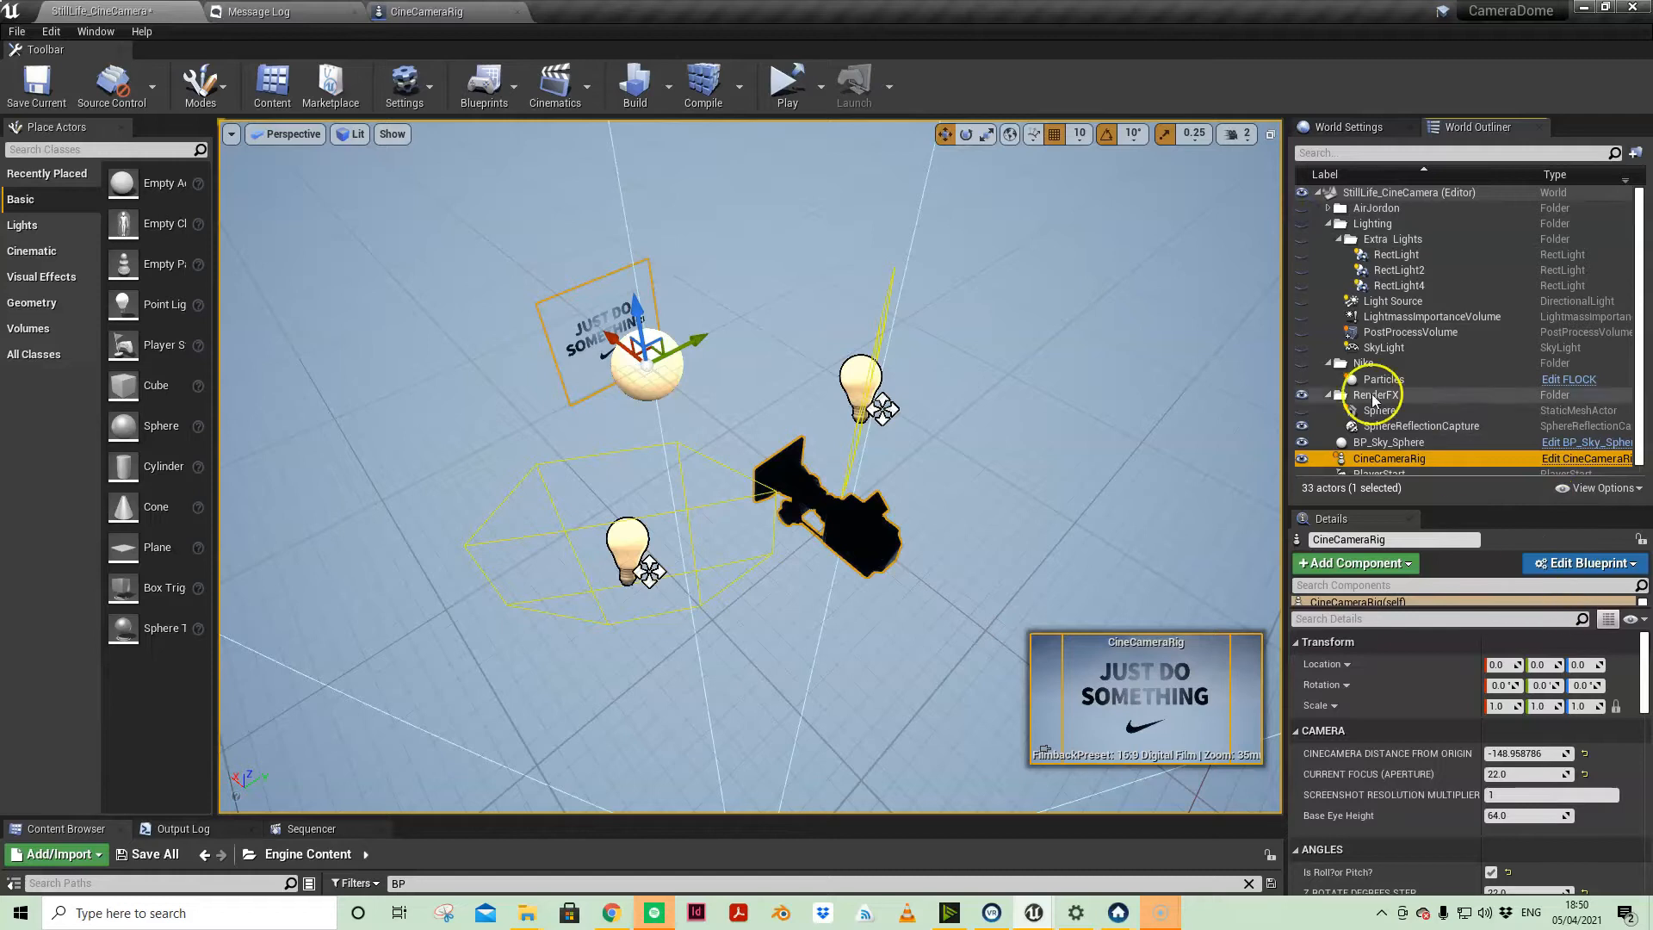
click(1302, 209)
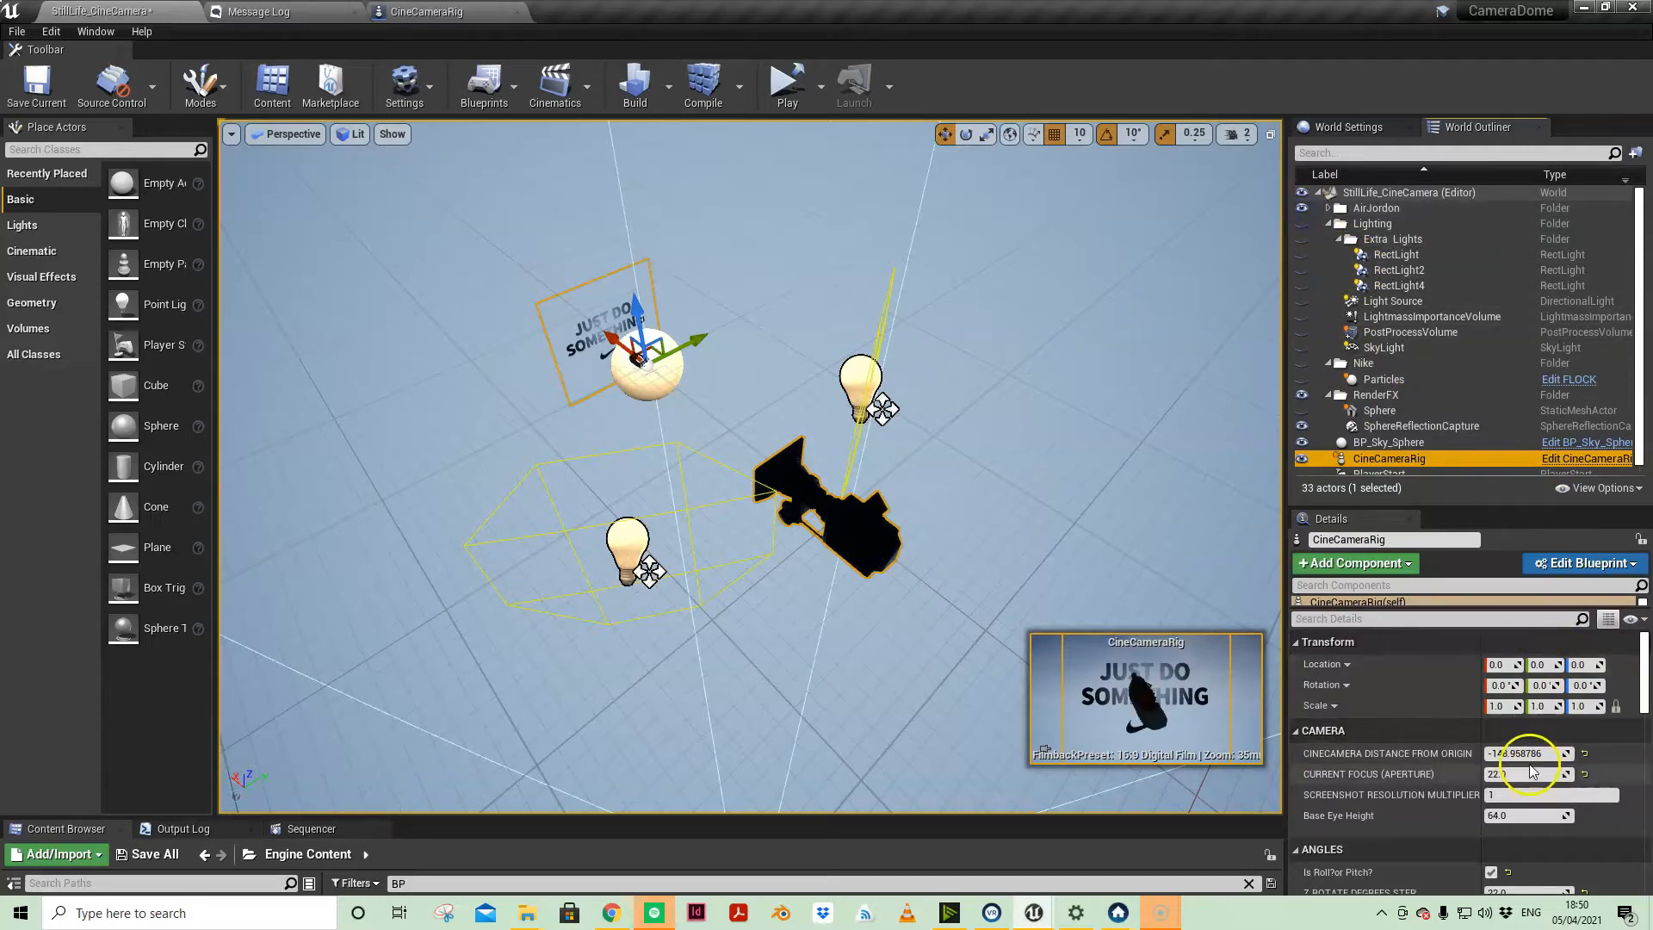
Set the rig's CINECAMERA DISTANCE FROM ORIGIN to about -63.72 and its CURRENT FOCUS (APERTURE) to about 7.54
drag(1520, 752, 1560, 774)
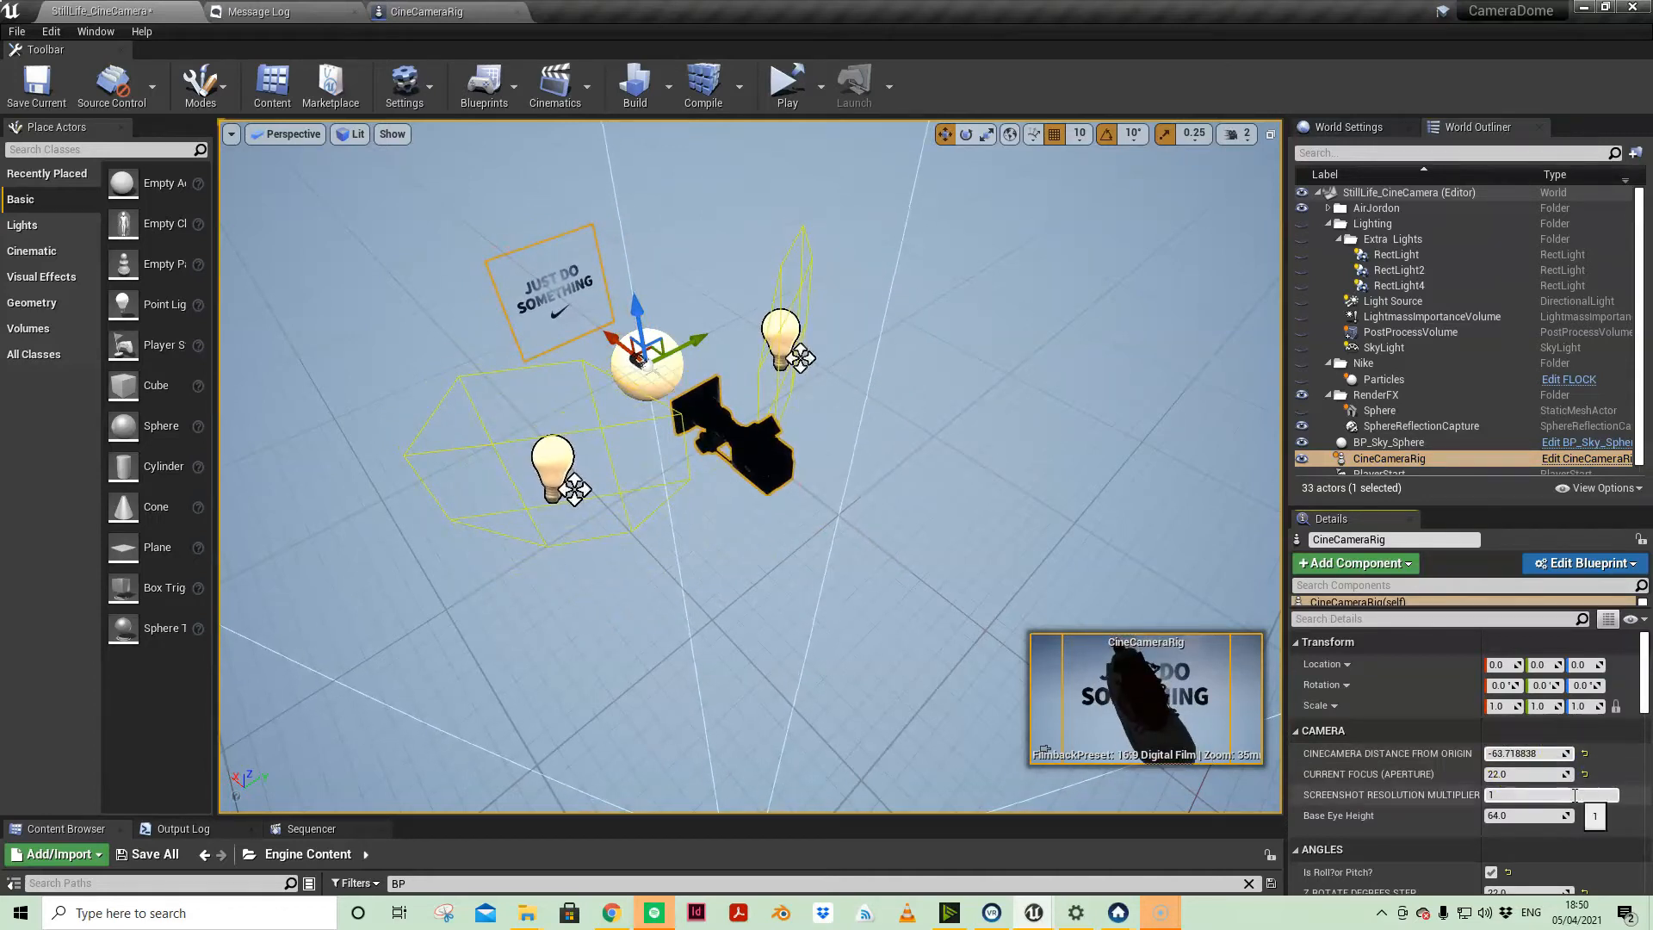
click(1520, 777)
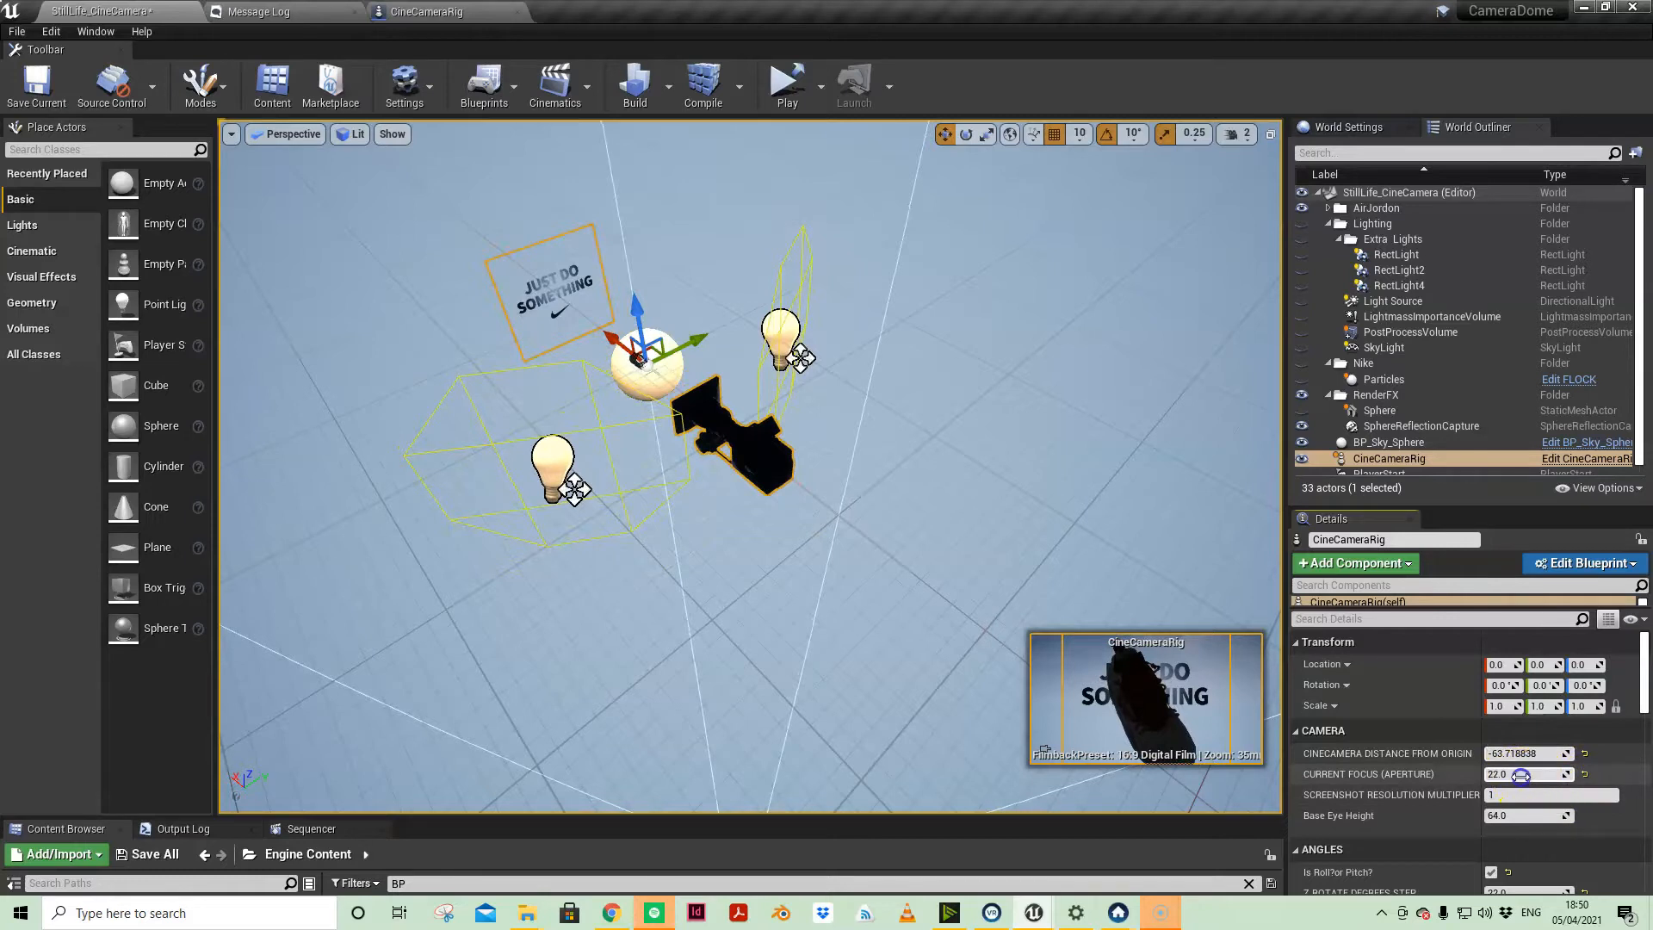
mouse_move(1445, 780)
mouse_down()
mouse_move(1354, 774)
mouse_move(1451, 782)
mouse_move(1407, 785)
mouse_move(1421, 788)
mouse_up()
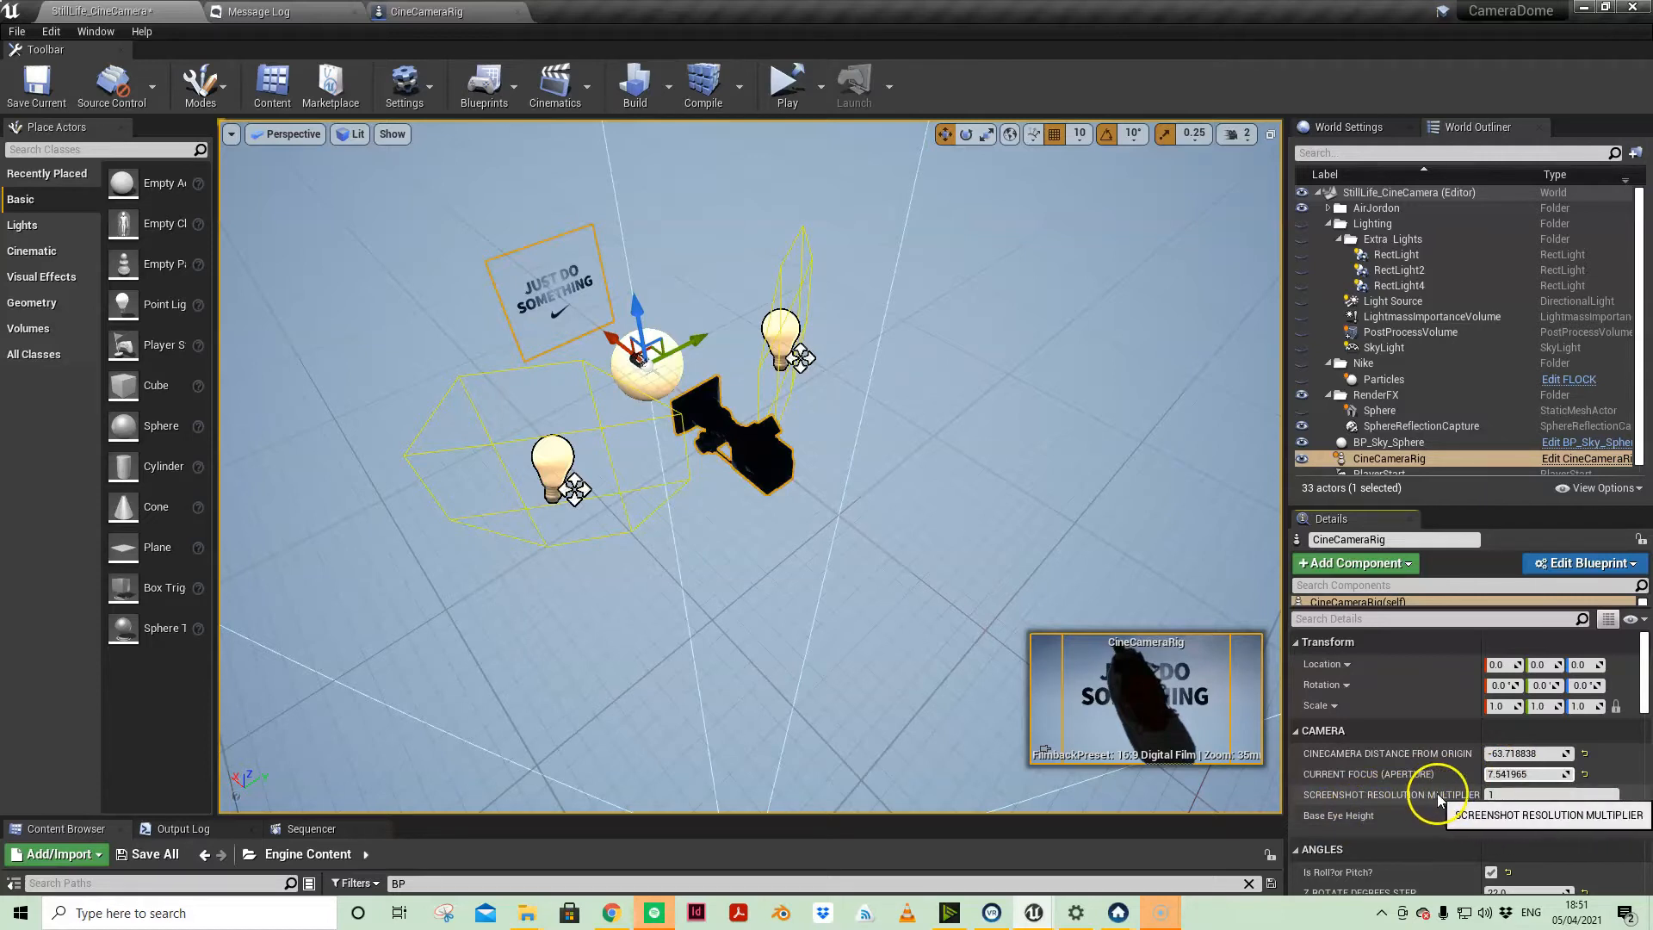
Try screenshot resolution multipliers of 2 and 3 on the CineCameraRig, leaving the SCREENSHOT RESOLUTION MULTIPLIER field empty
click(1512, 793)
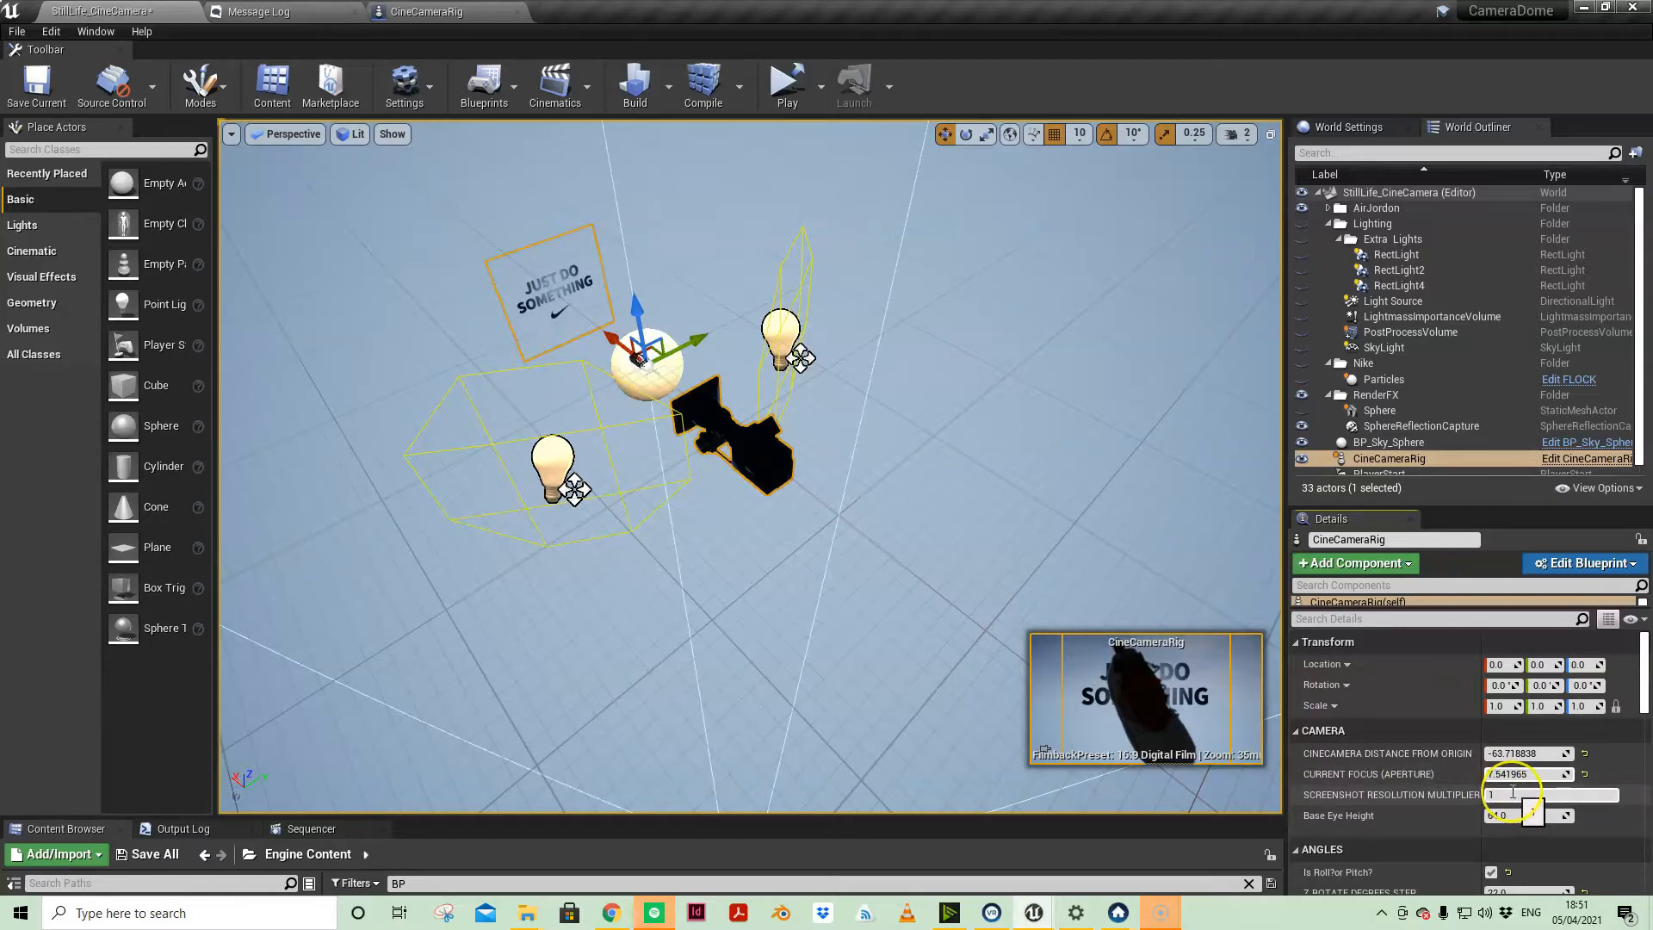
drag(1506, 795, 1474, 794)
text(2)
click(1530, 809)
text(3)
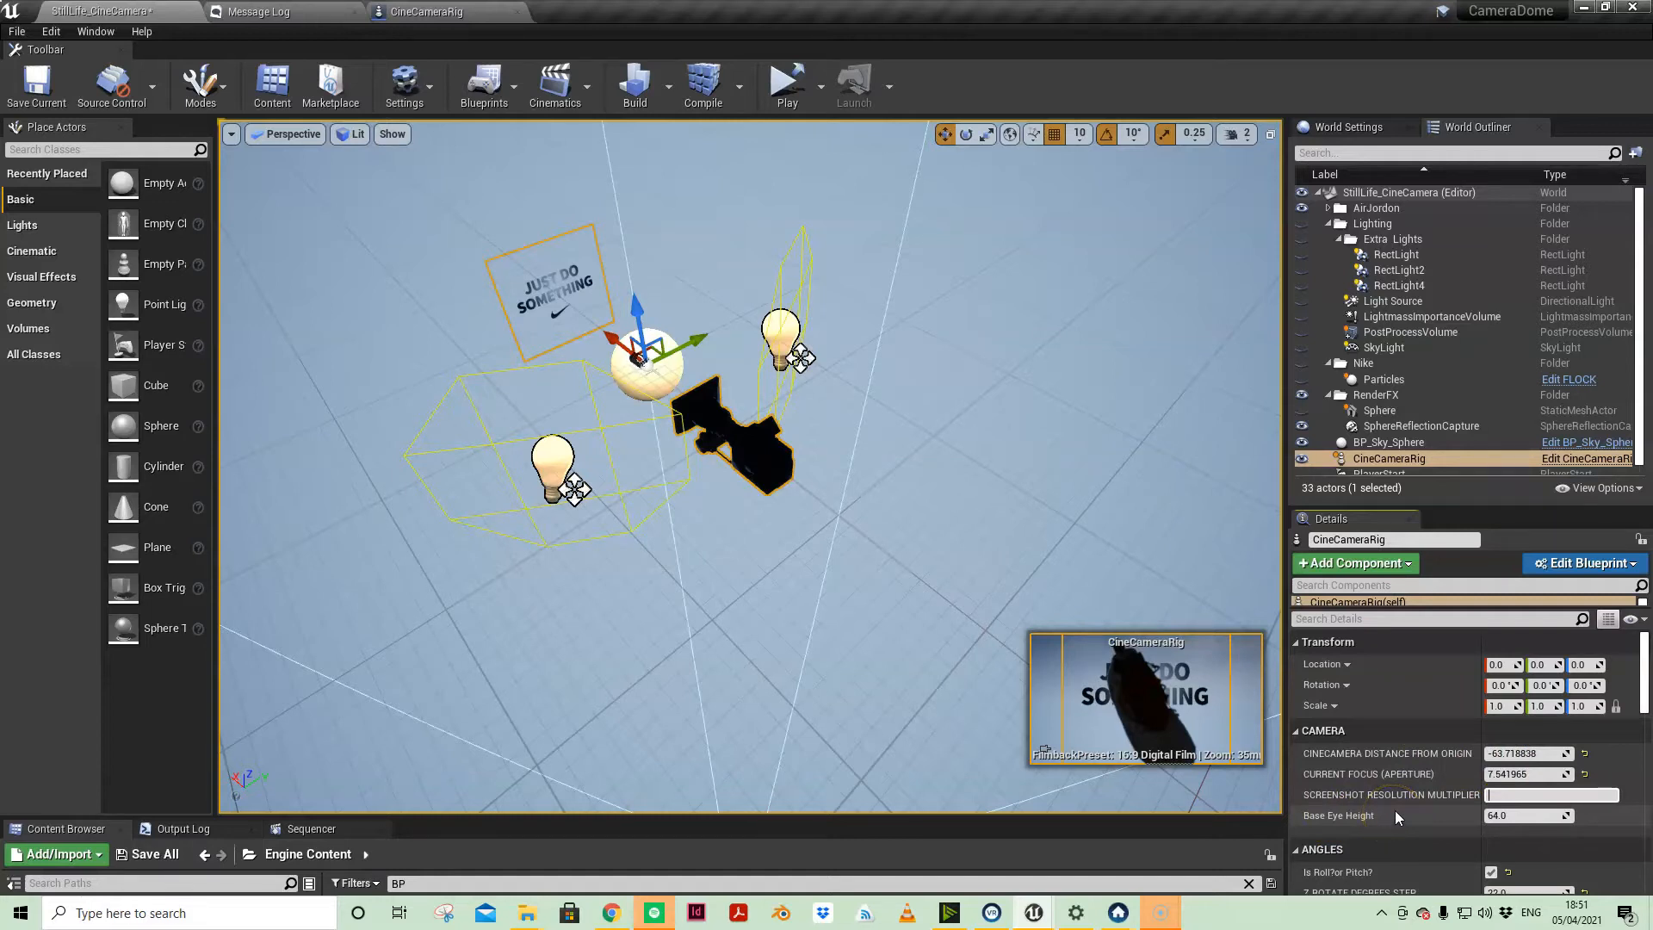
click(1395, 805)
Examine the rig's ANGLES settings, selecting the H -> V DEGREE STEP value without changing it
scroll(1401, 779, down, 2)
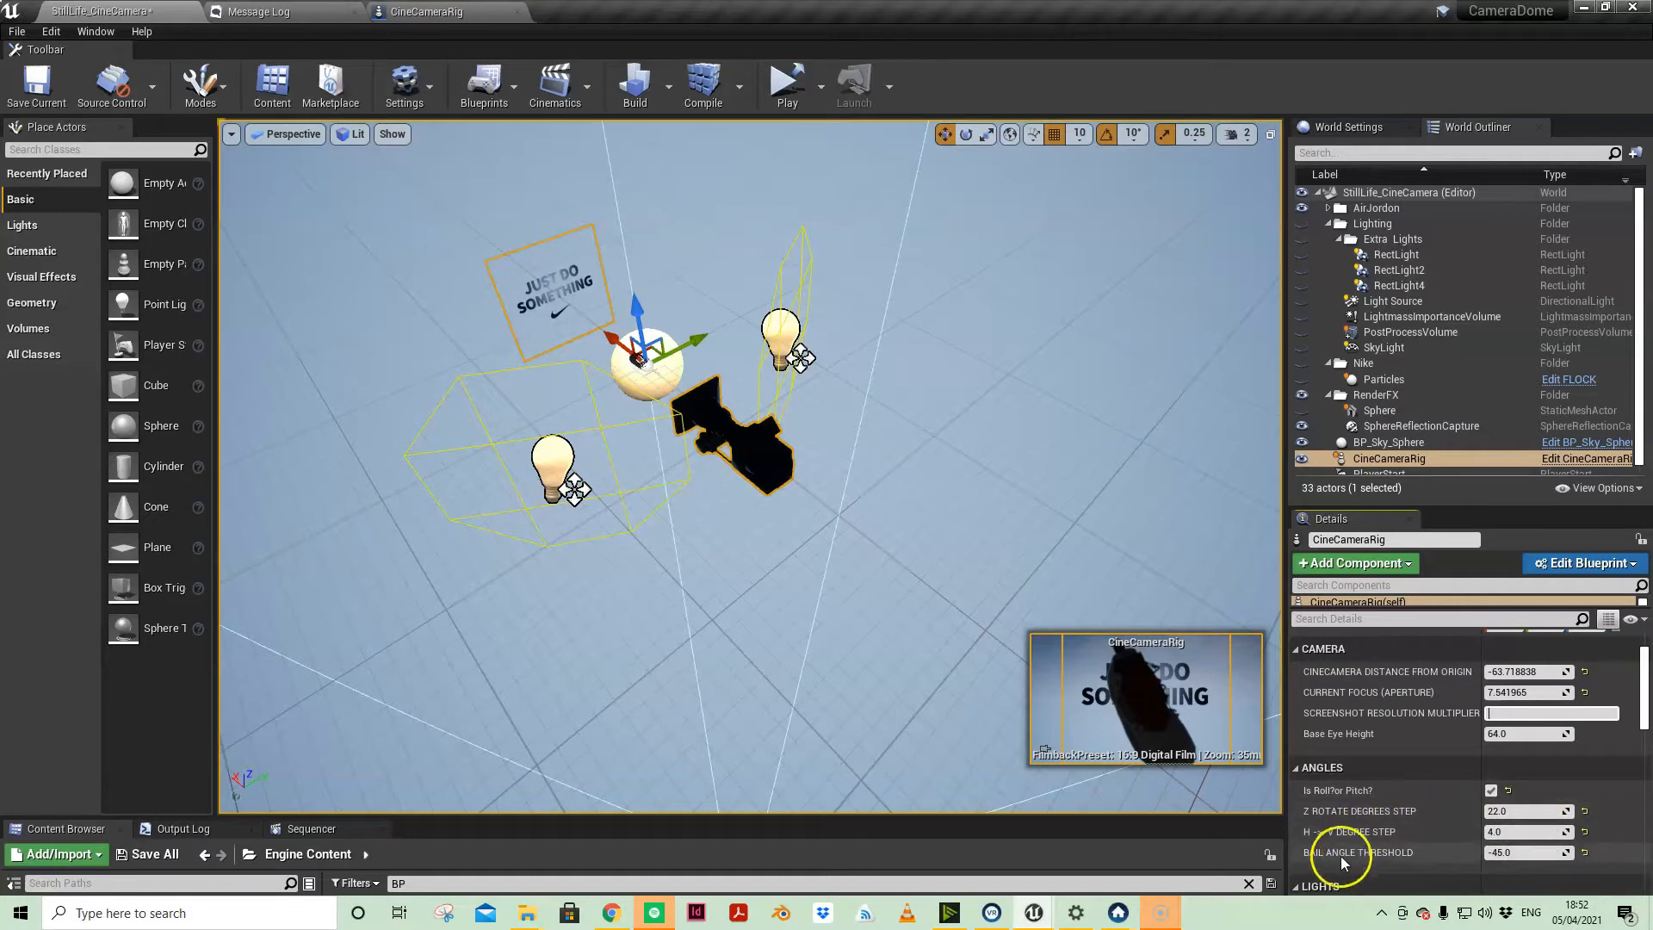
click(1502, 831)
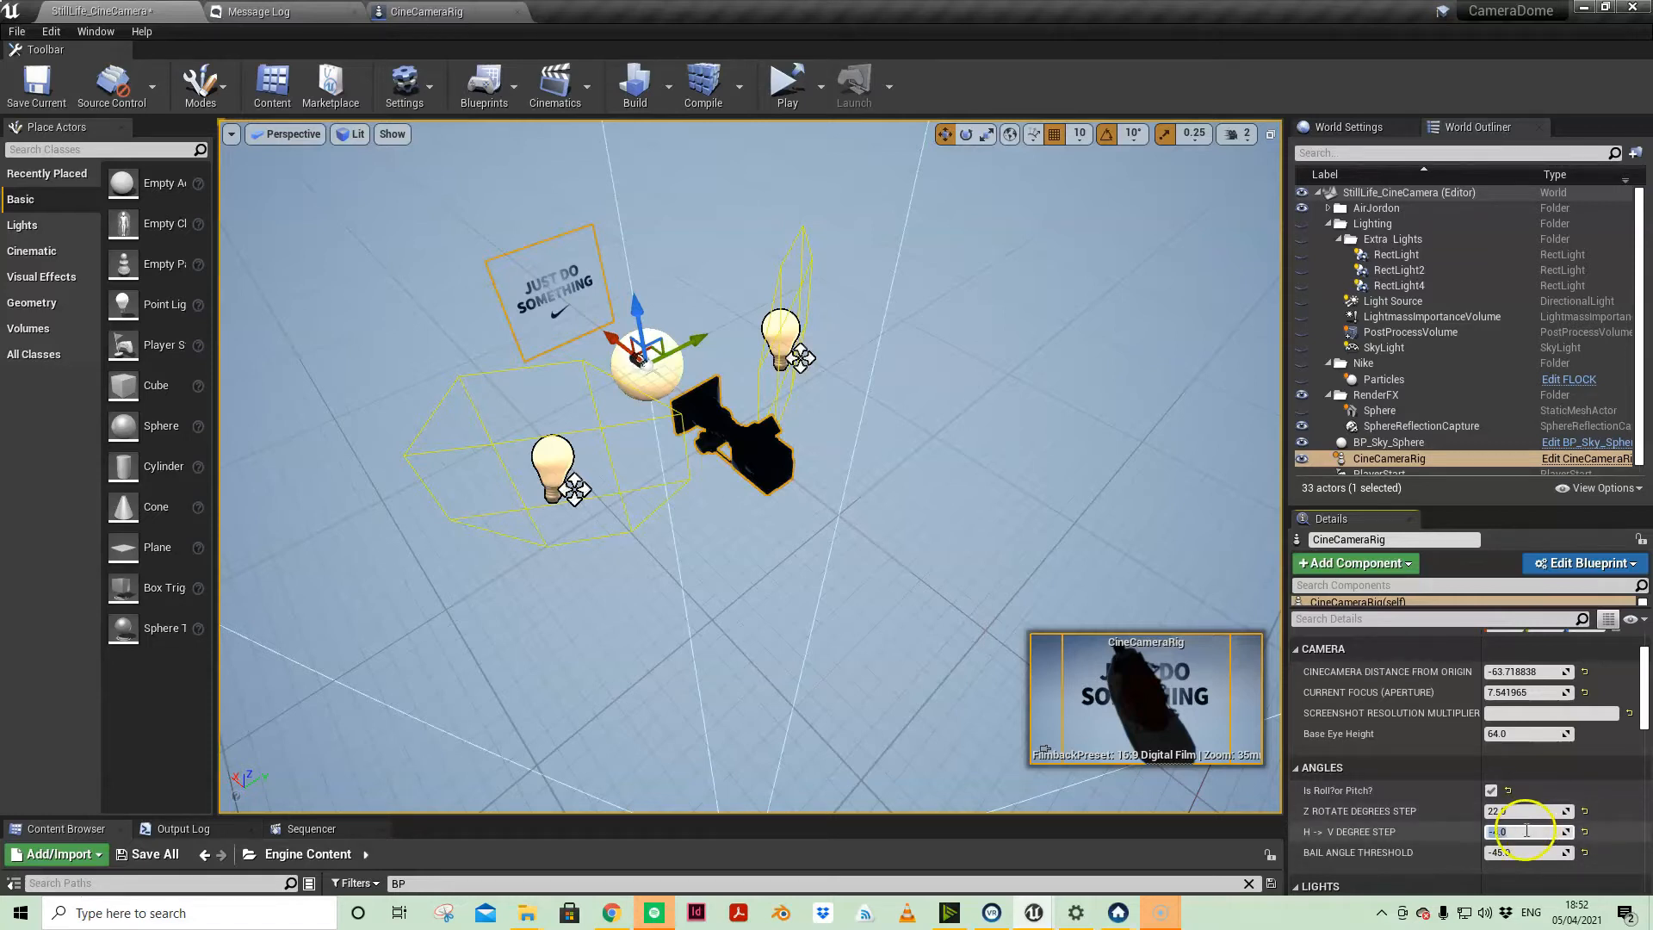
click(1547, 832)
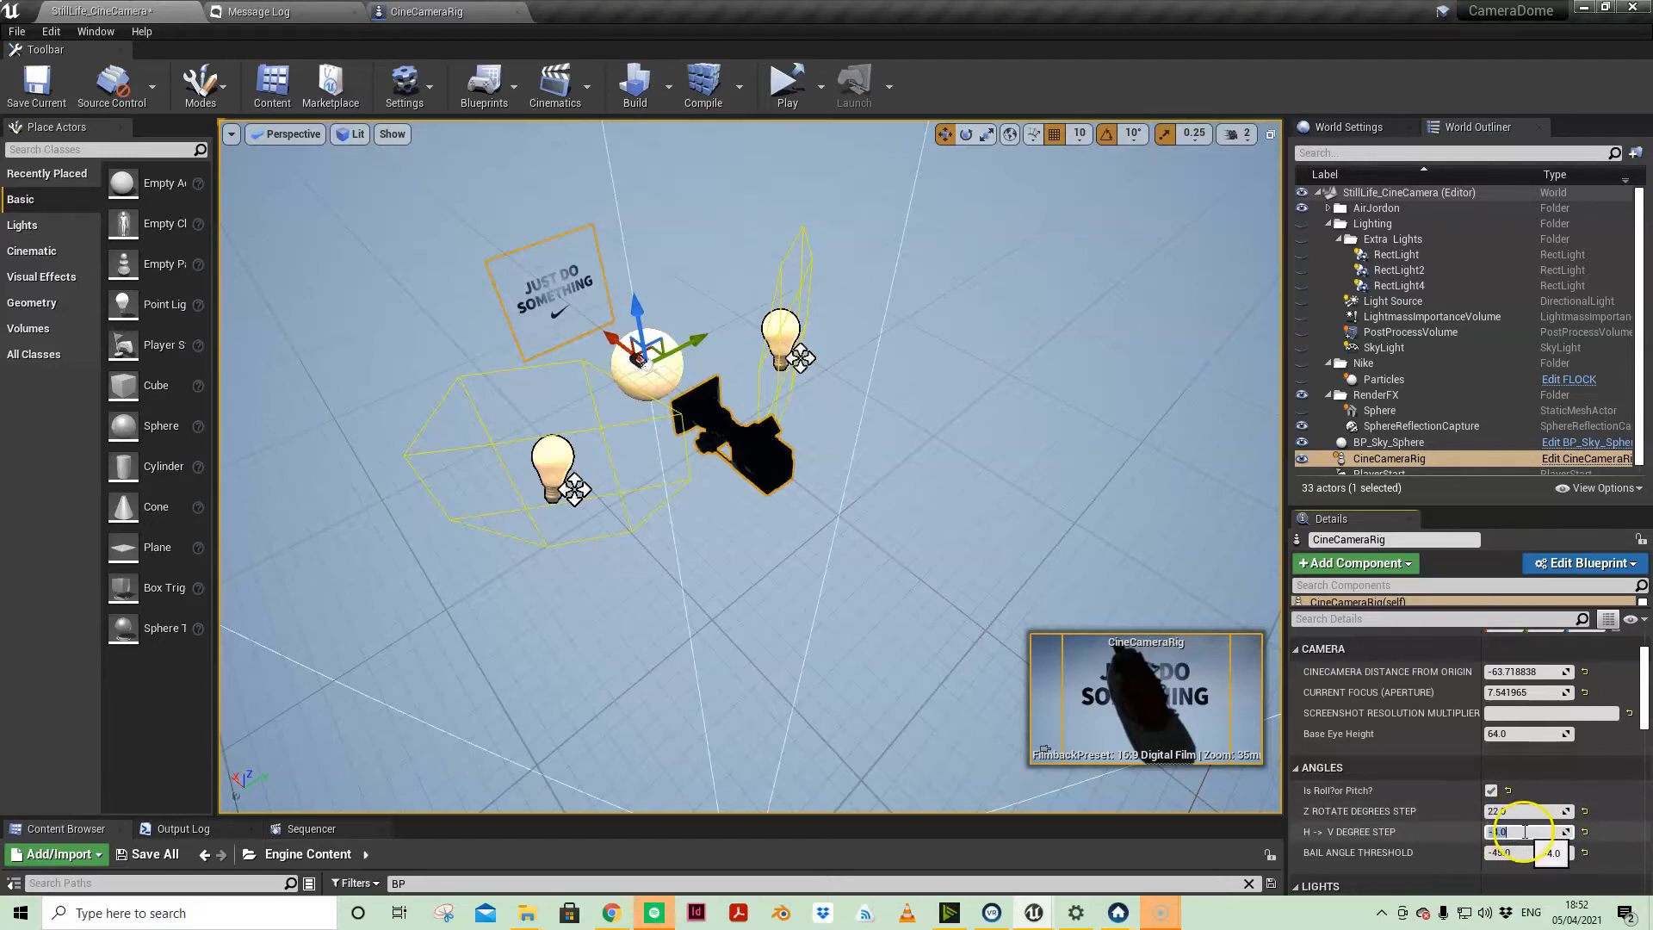
click(1436, 863)
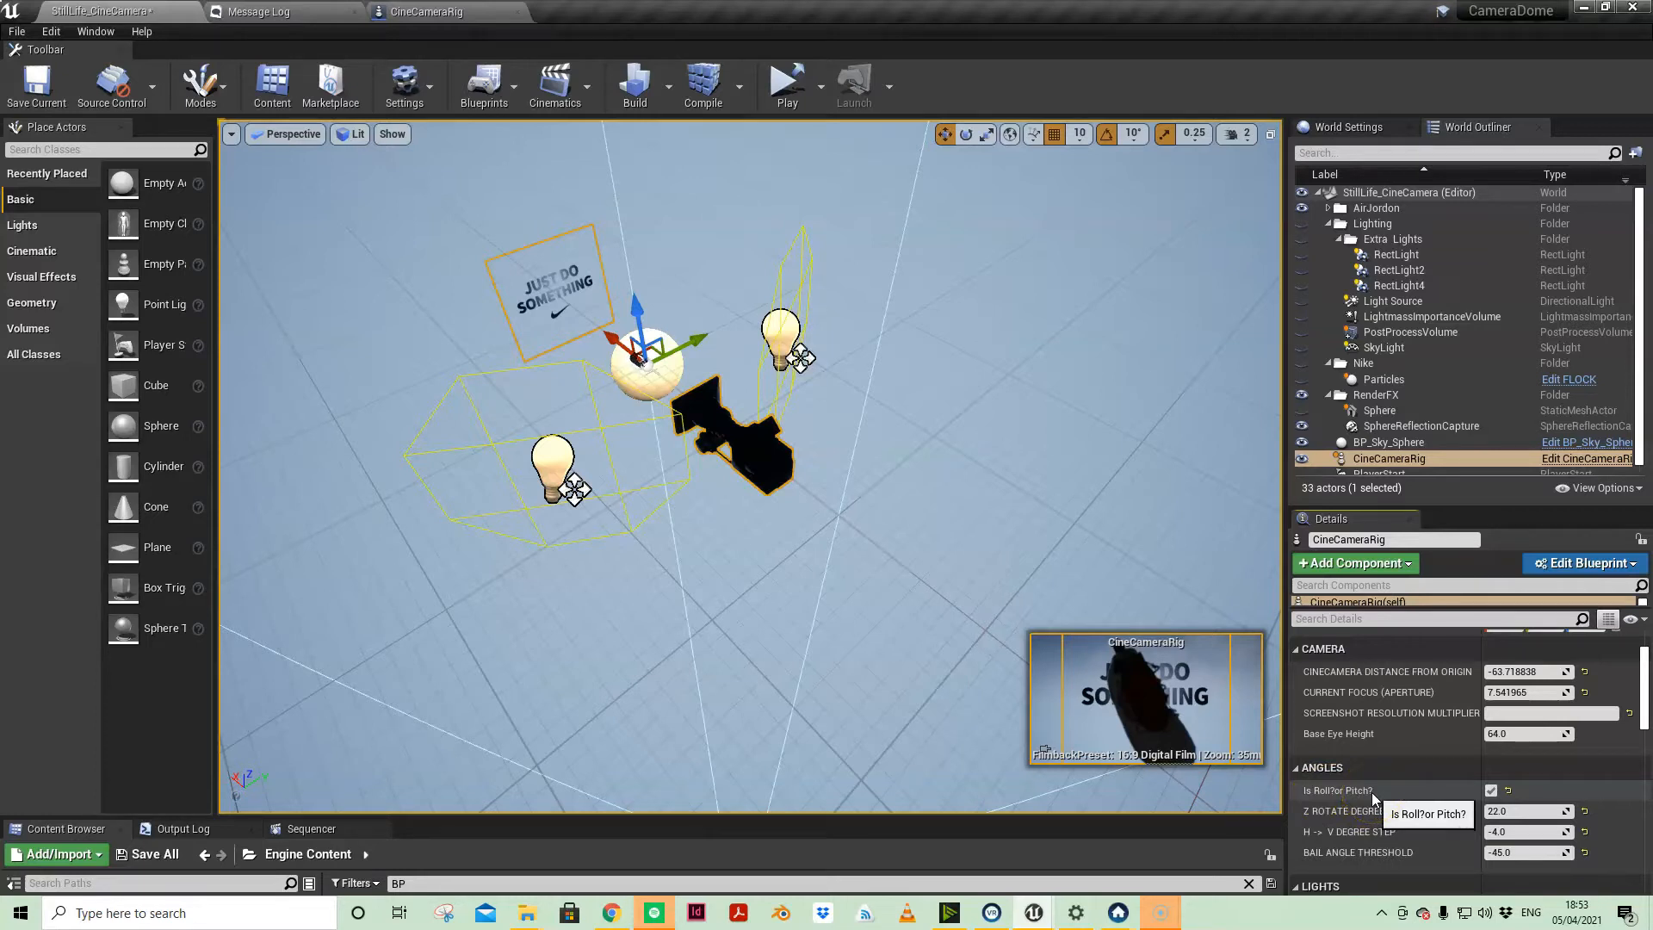
Widen the details value column, then set LIGHTS POSITION MIRRORED to about X 1.45, Y 1.38 and LIGHTS INTENSITY to about 8119
scroll(1531, 767, down, 3)
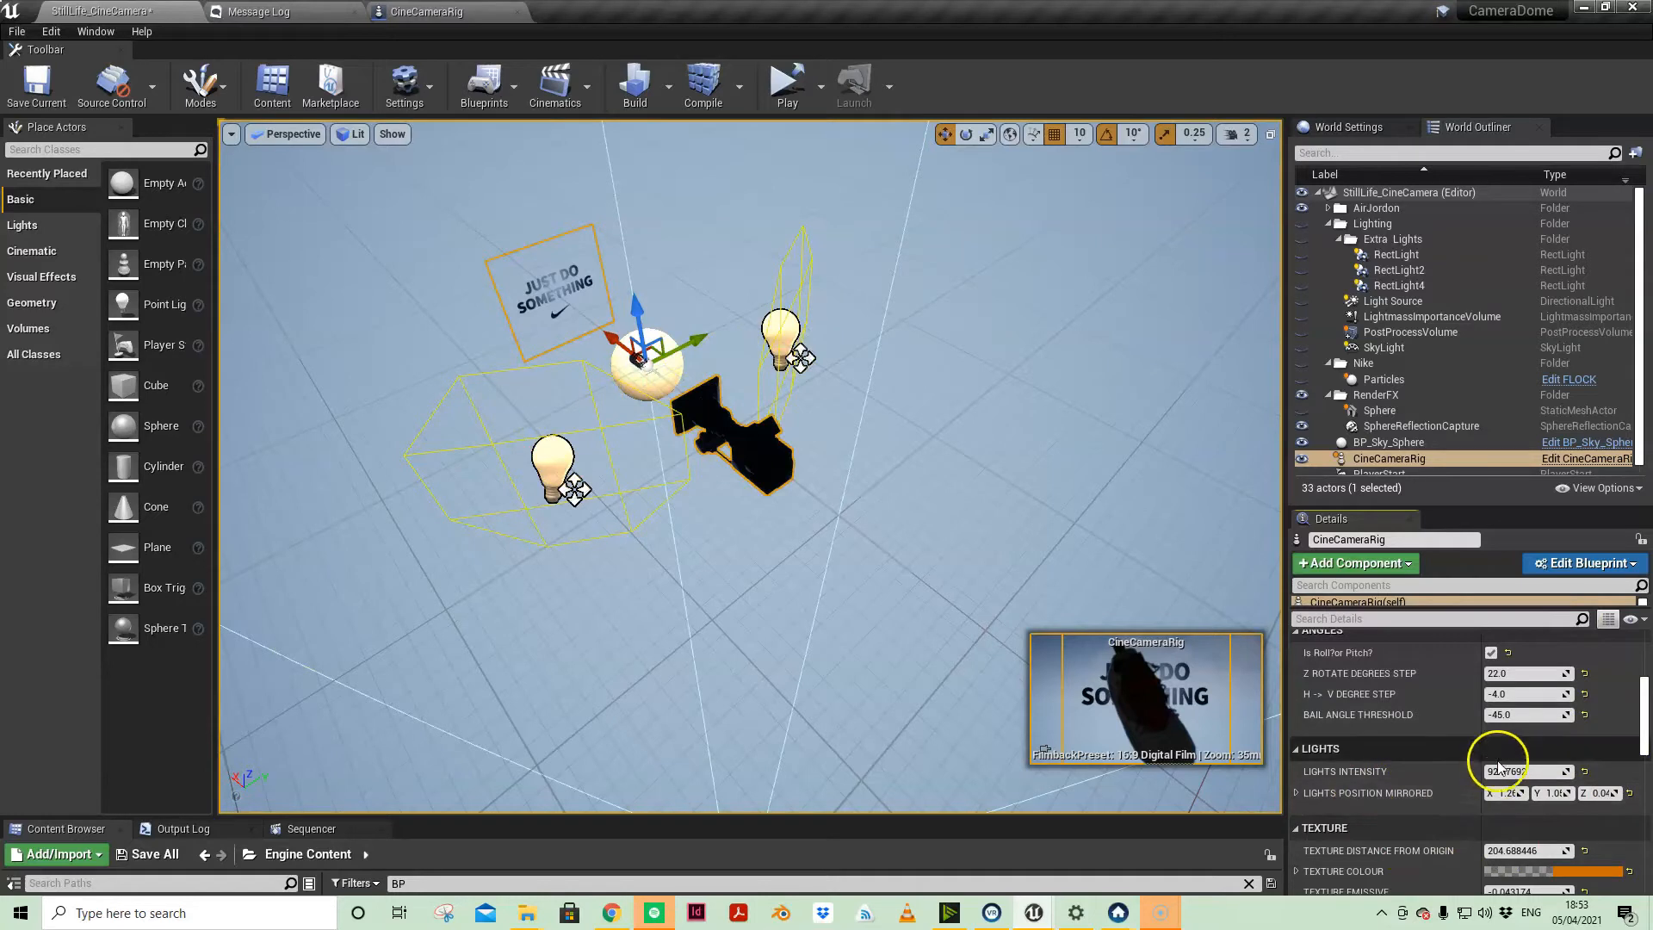
drag(1483, 743, 1543, 797)
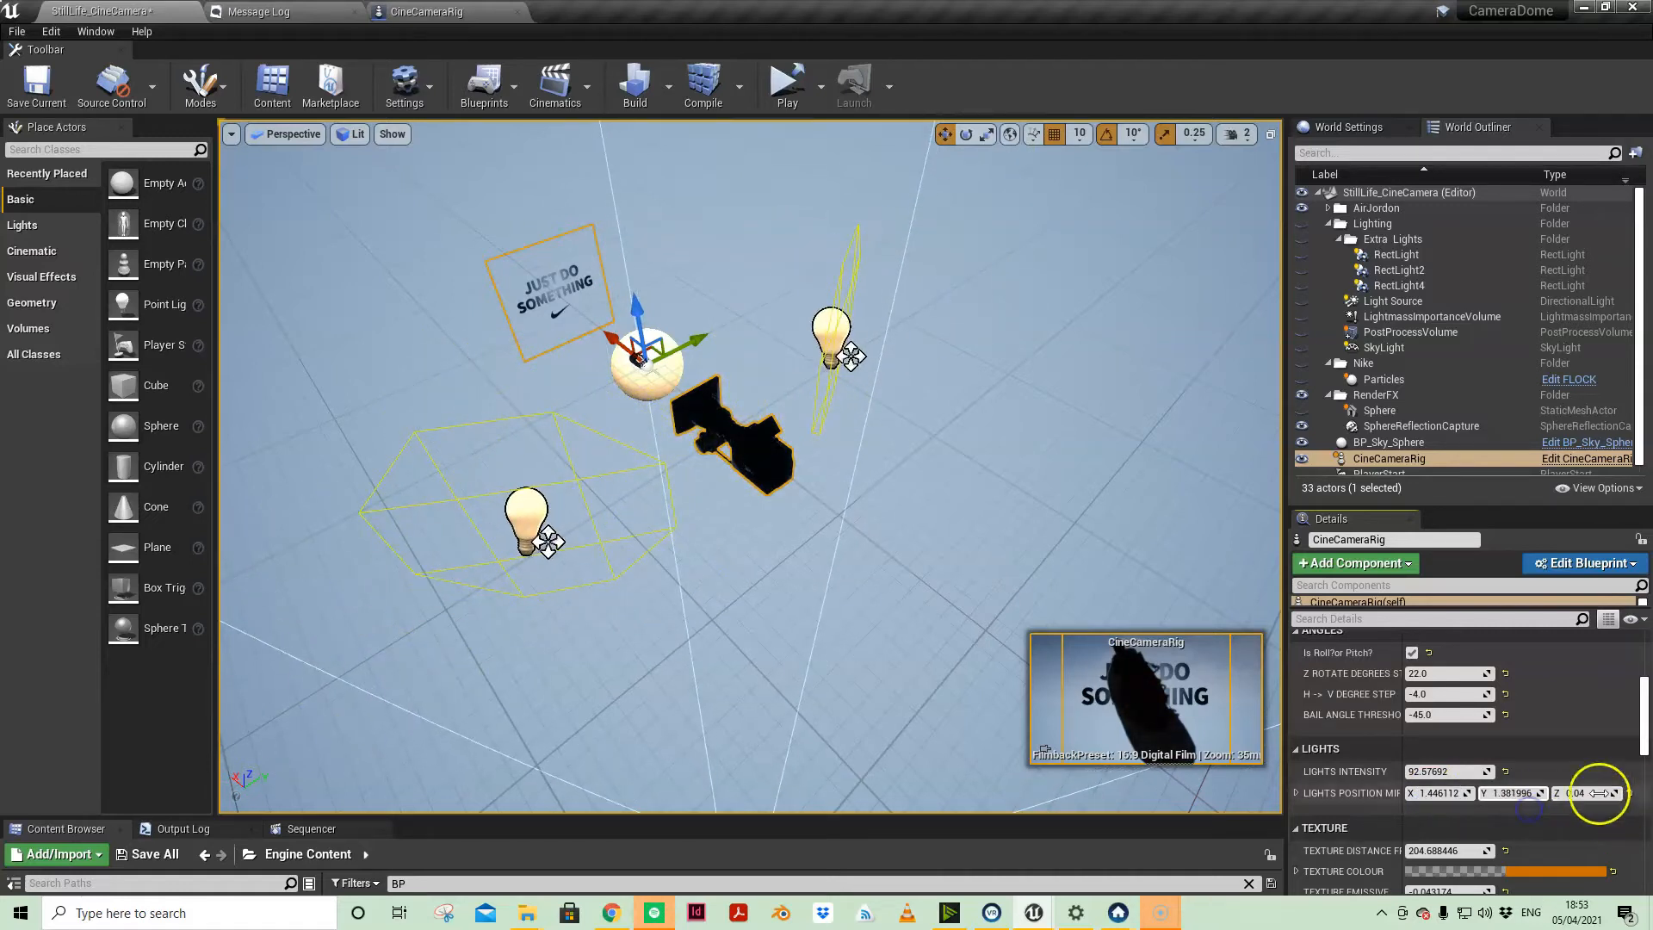
drag(1421, 769, 1612, 806)
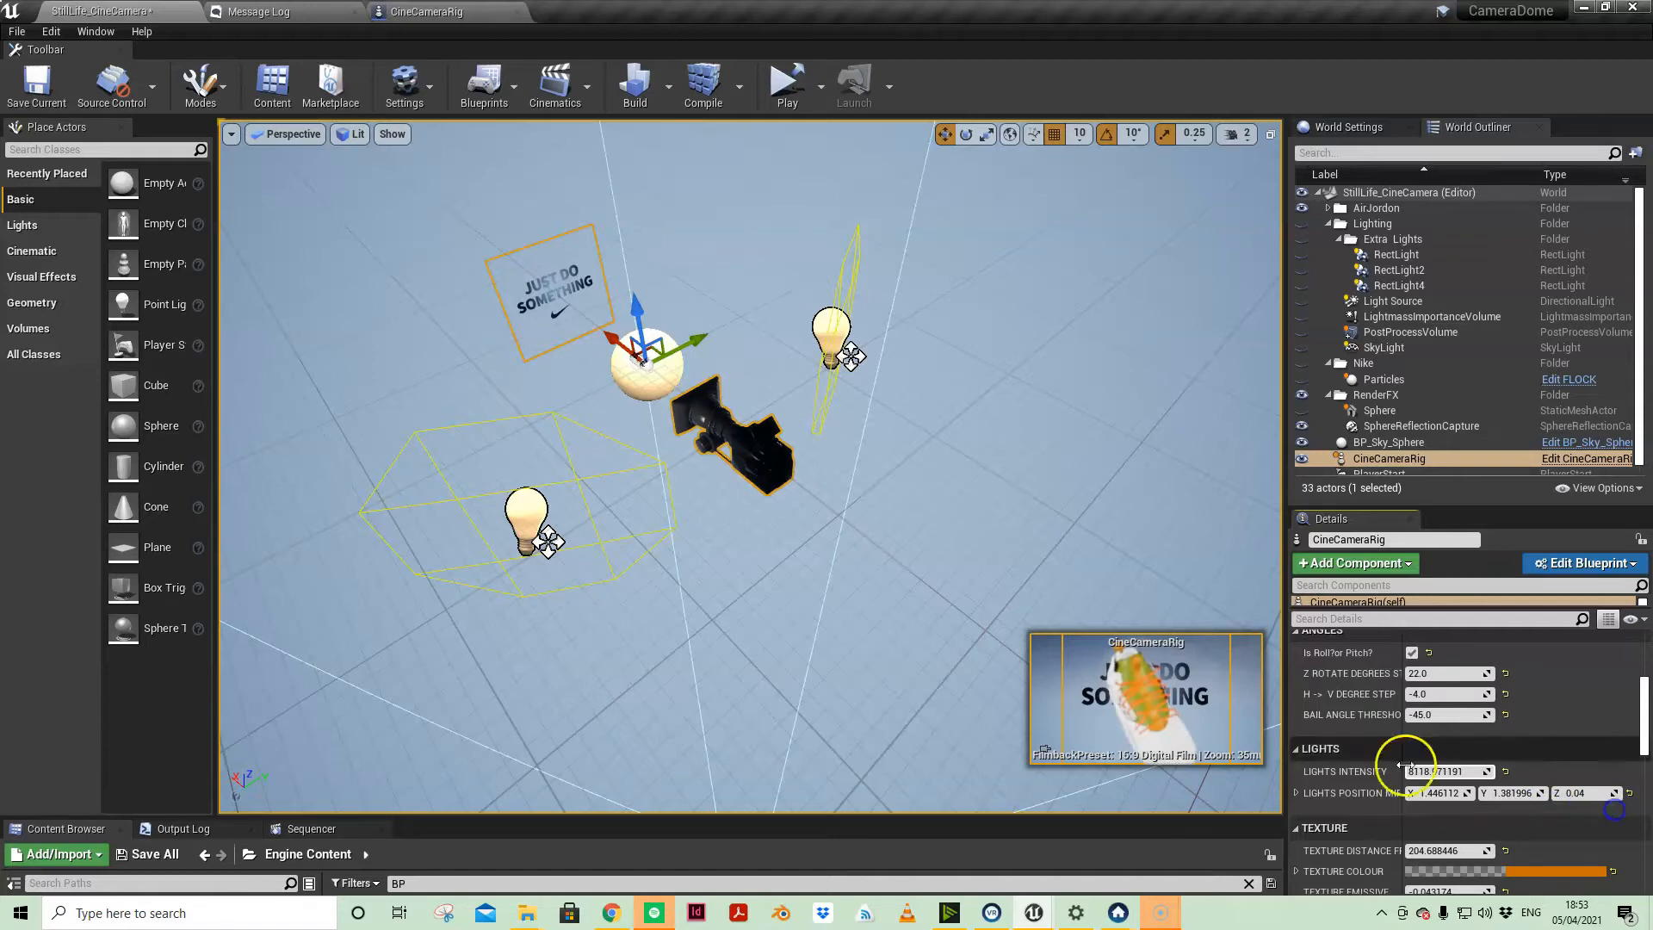